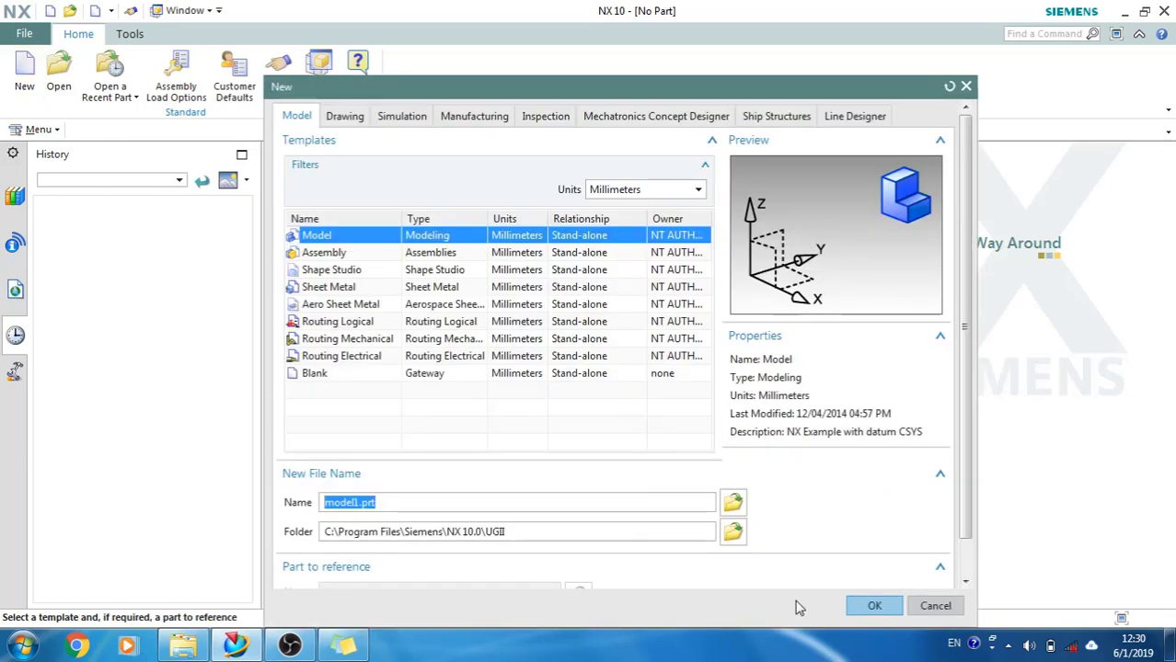
- Create the new model part and open the Through Curve Mesh surface dialog
click(856, 612)
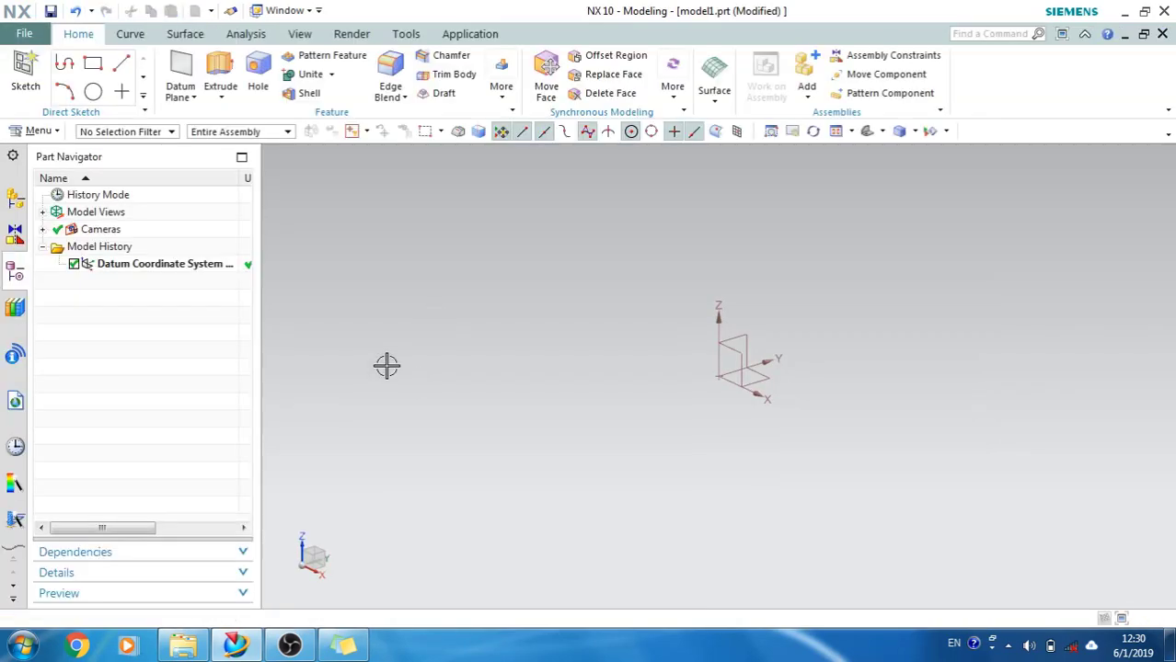
click(191, 36)
click(96, 97)
click(103, 134)
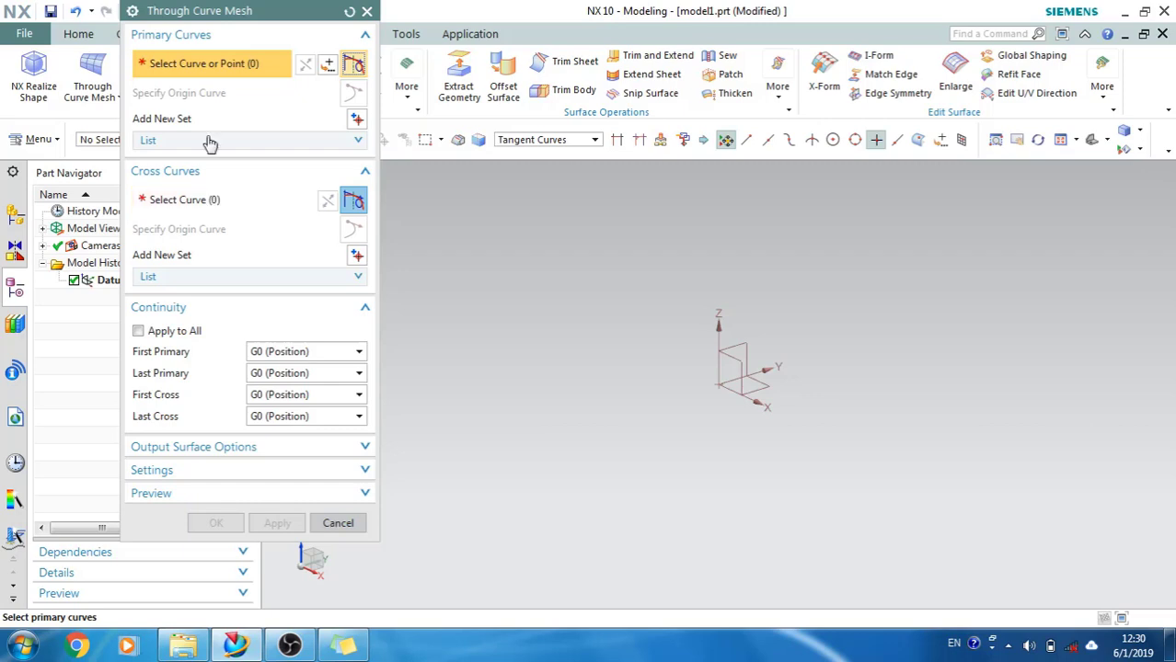
- Cancel Through Curve Mesh and return to the Home modelling commands
drag(210, 22, 250, 76)
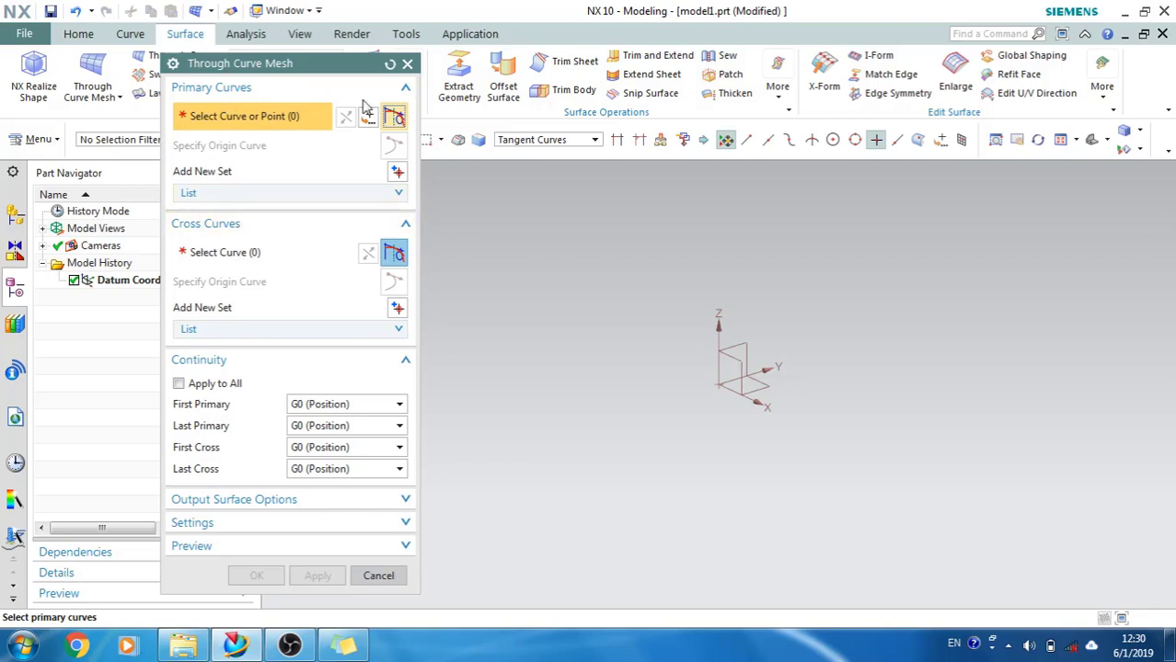
click(407, 64)
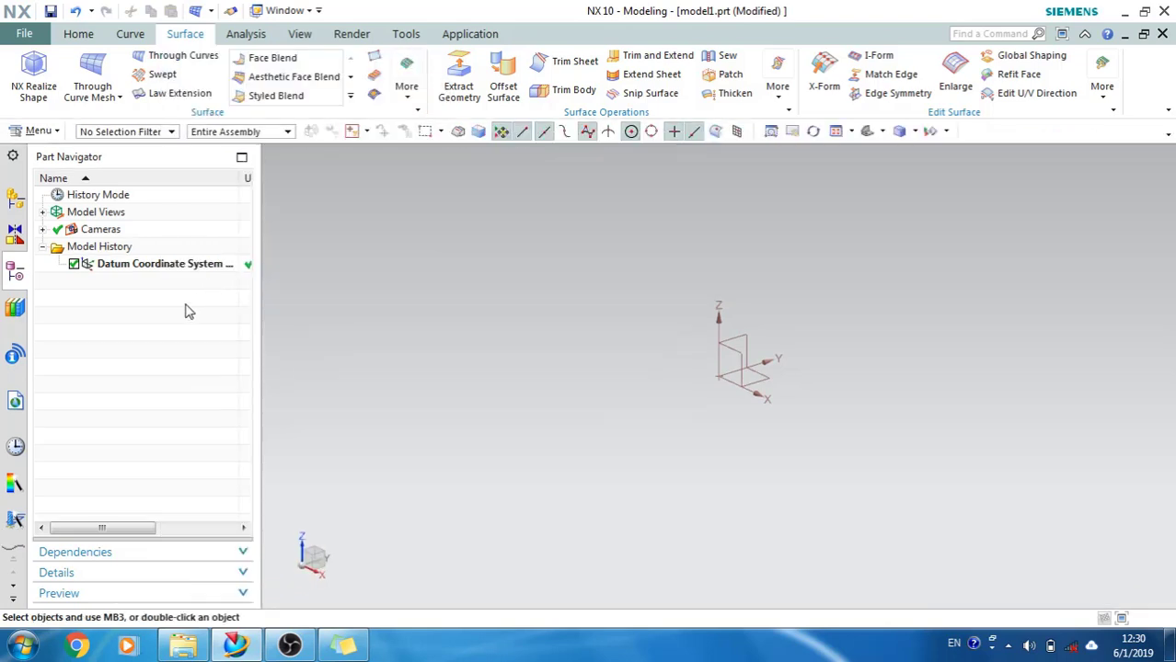
click(78, 34)
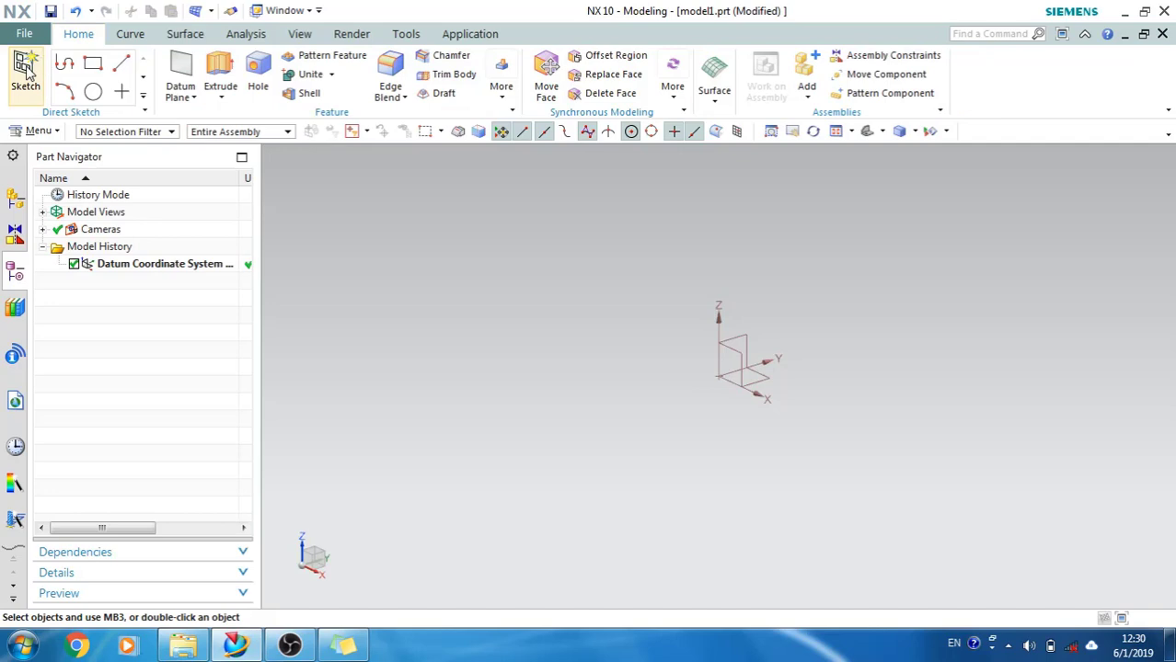
- Start a sketch on the datum XZ plane and draw an arc centred on the origin
click(733, 363)
click(339, 419)
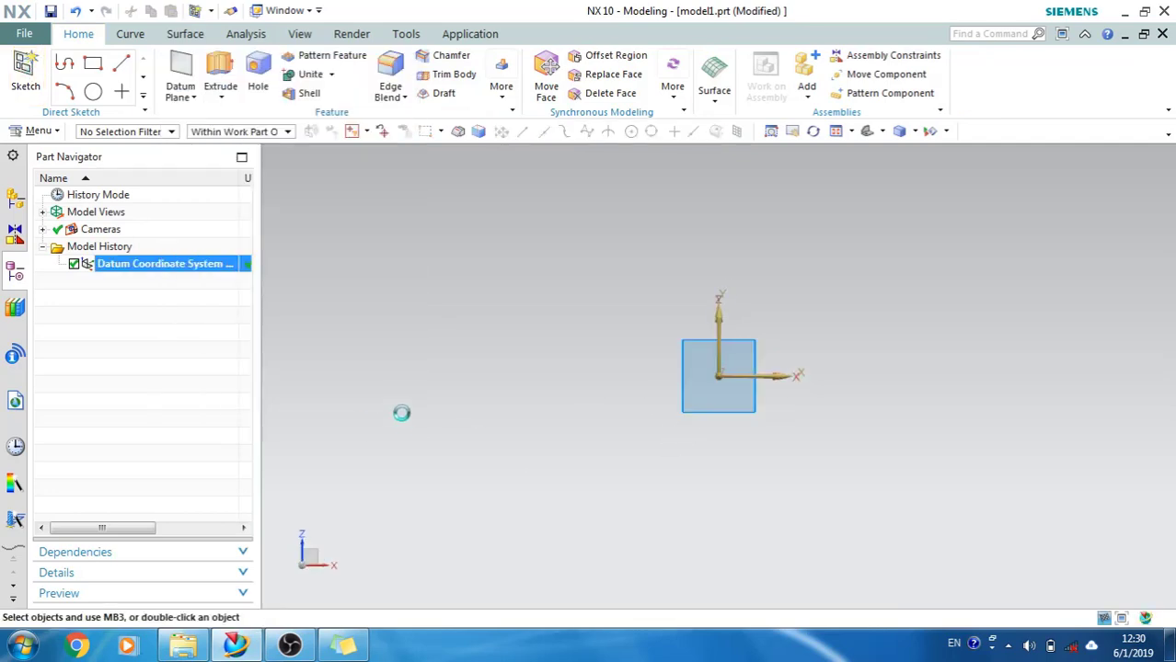
click(185, 62)
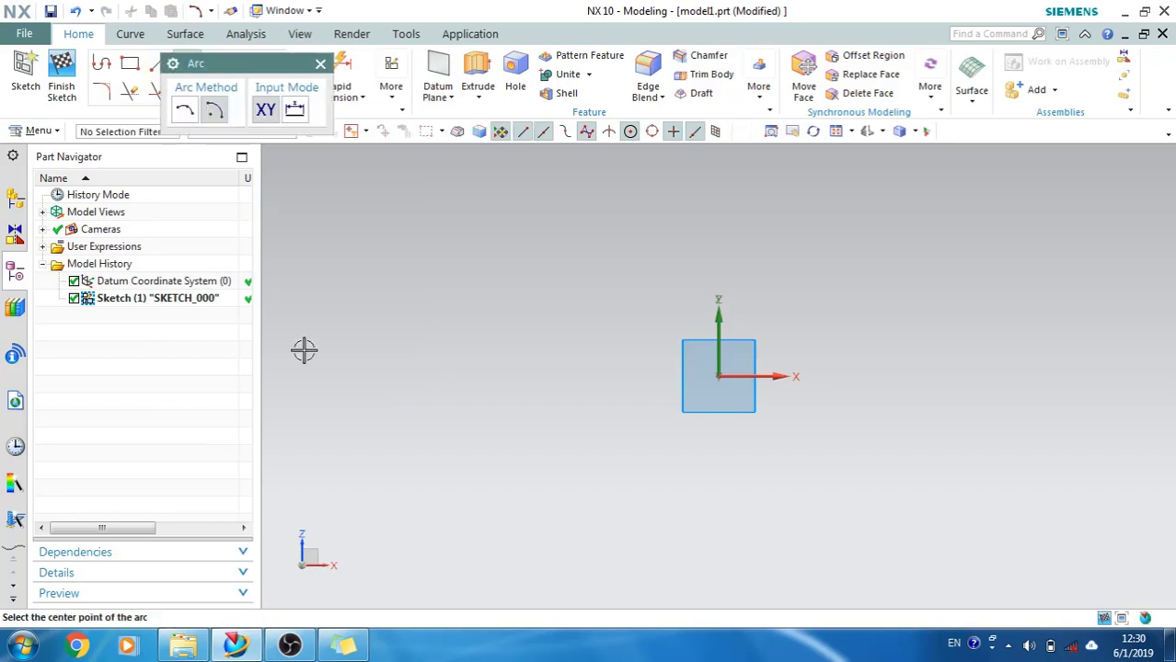
click(710, 377)
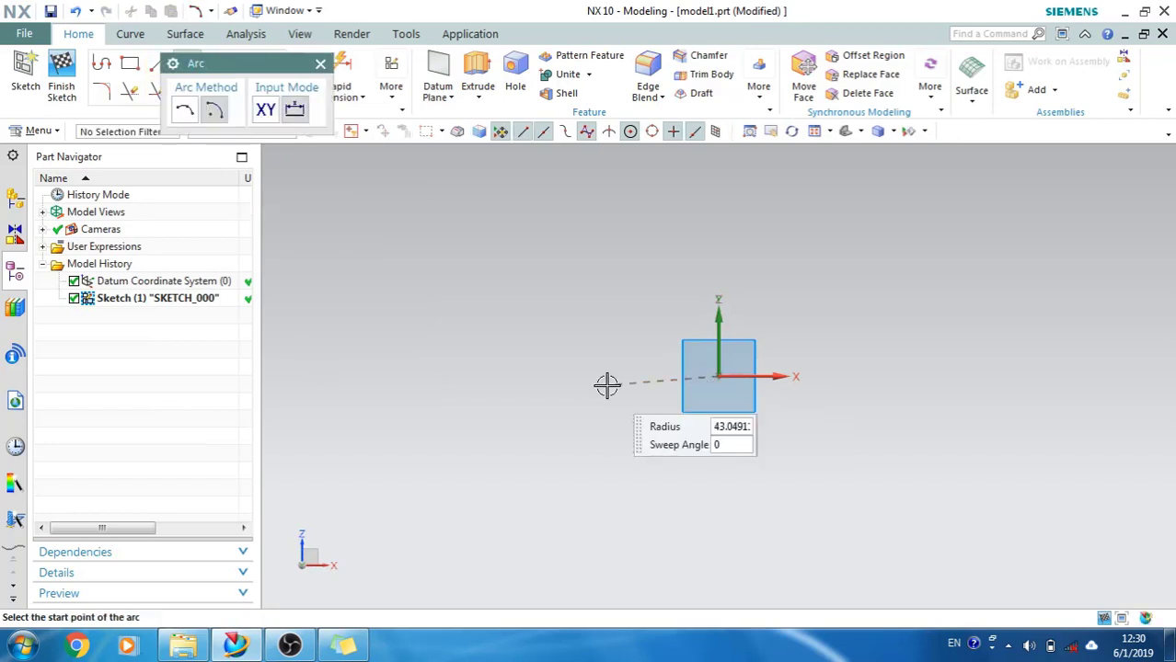
click(507, 370)
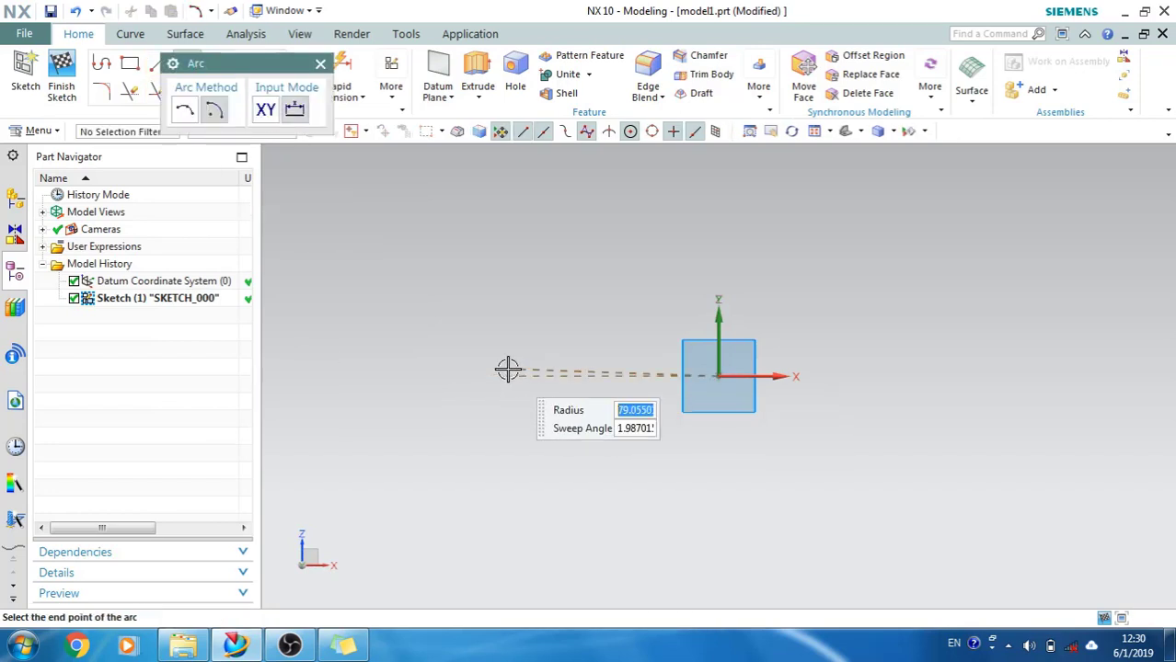
click(914, 391)
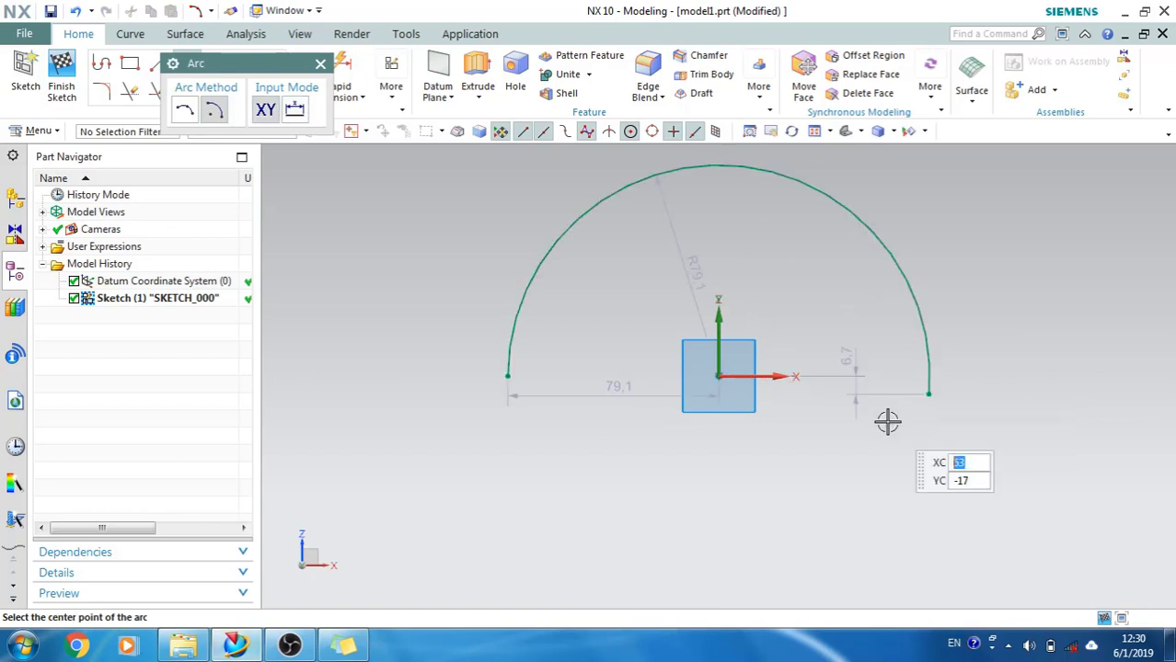
key(Escape)
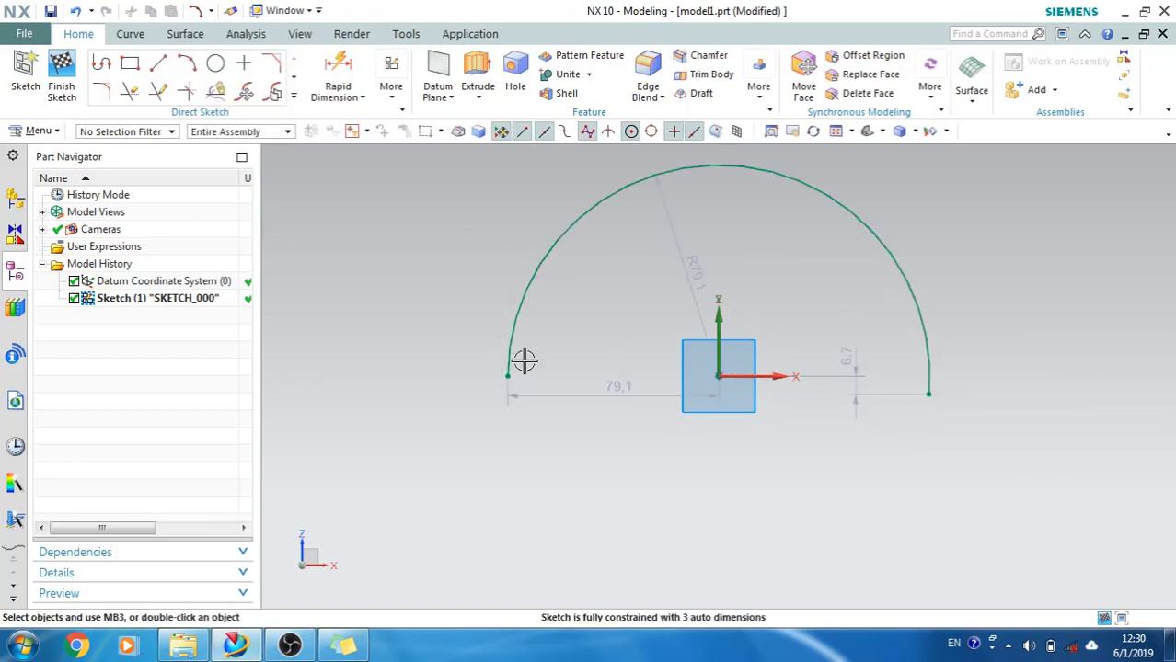
- Constrain both arc endpoints to lie on the X axis
key(c)
click(509, 376)
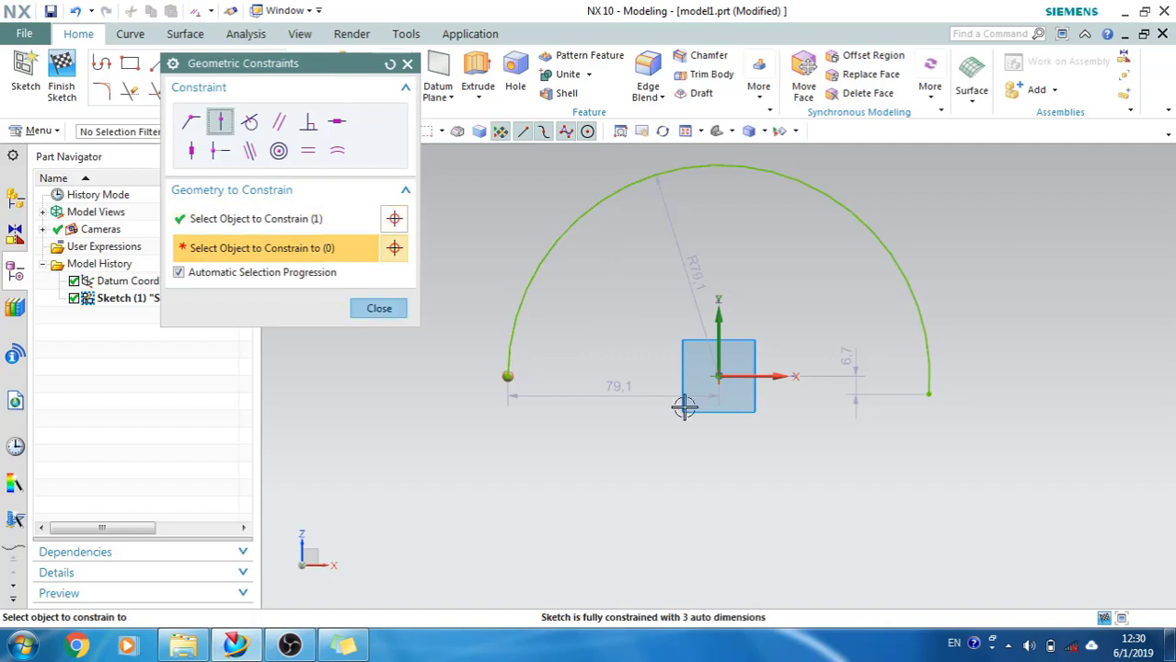
click(764, 376)
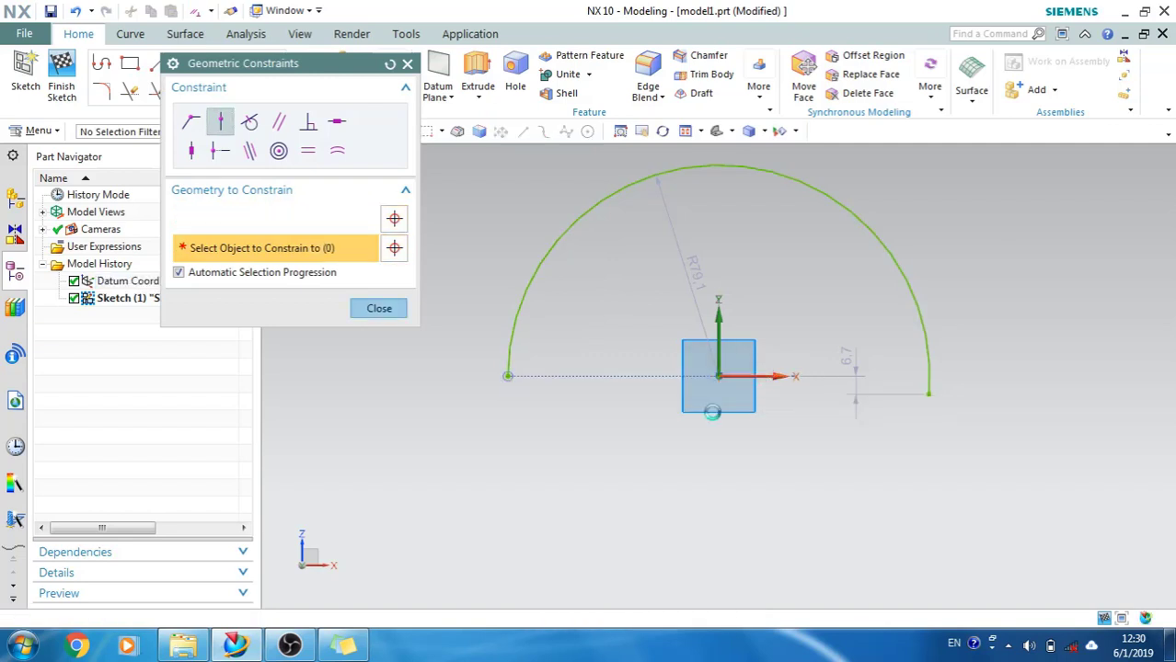
click(924, 394)
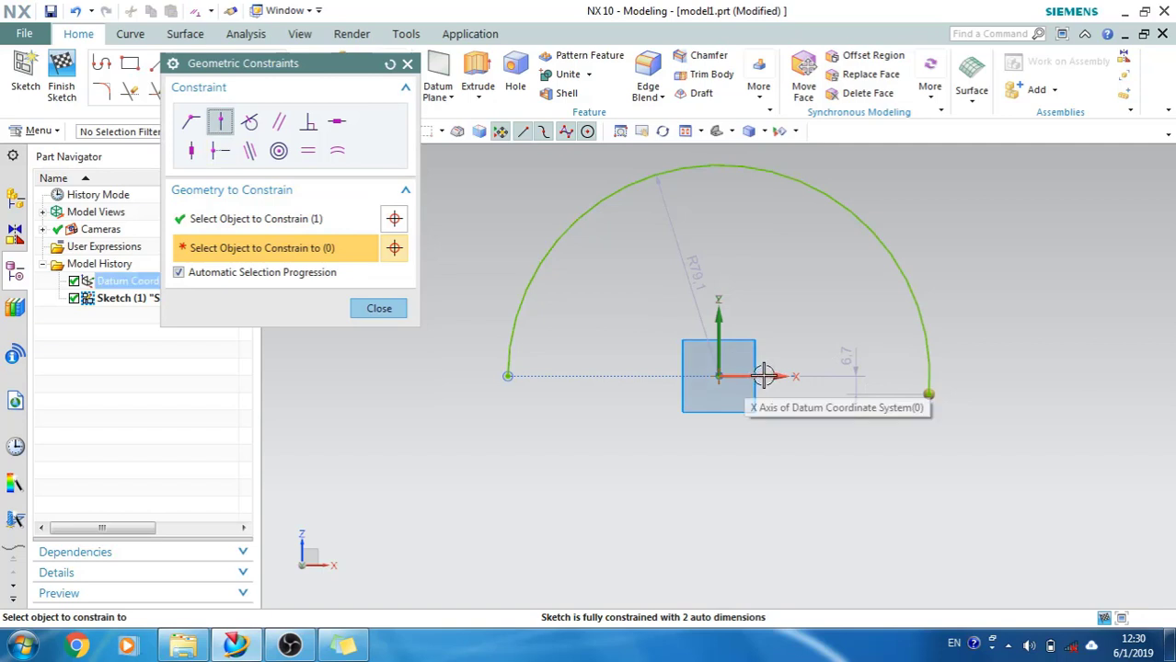
click(764, 376)
click(378, 309)
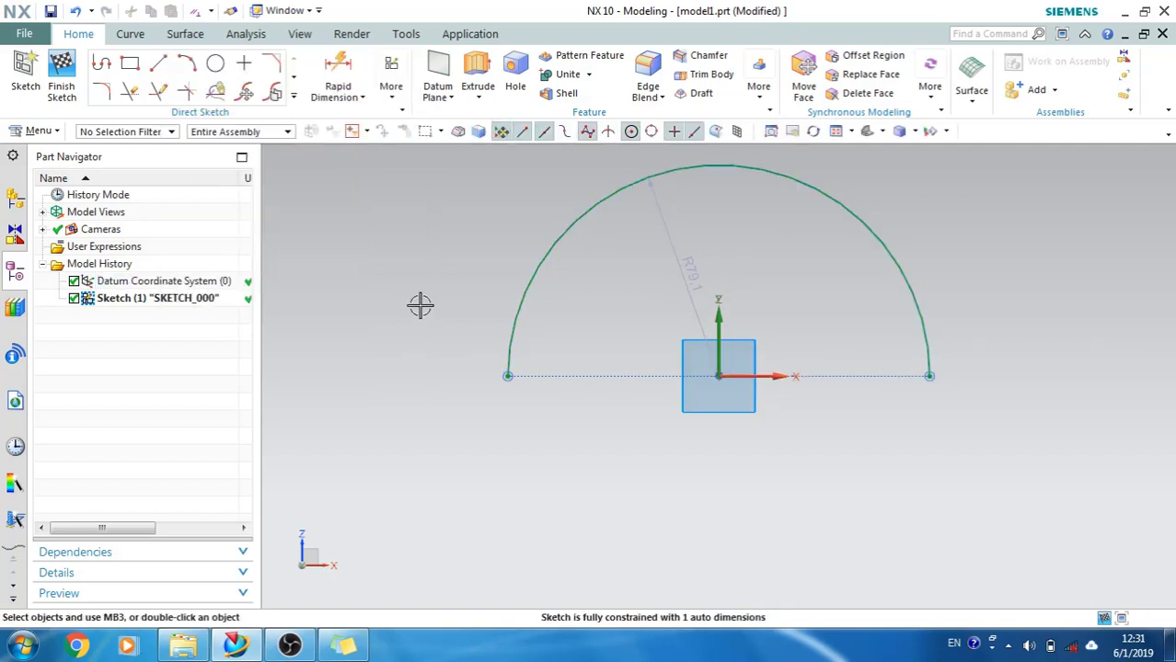
- Set the arc radius to 80 and finish the sketch
click(679, 276)
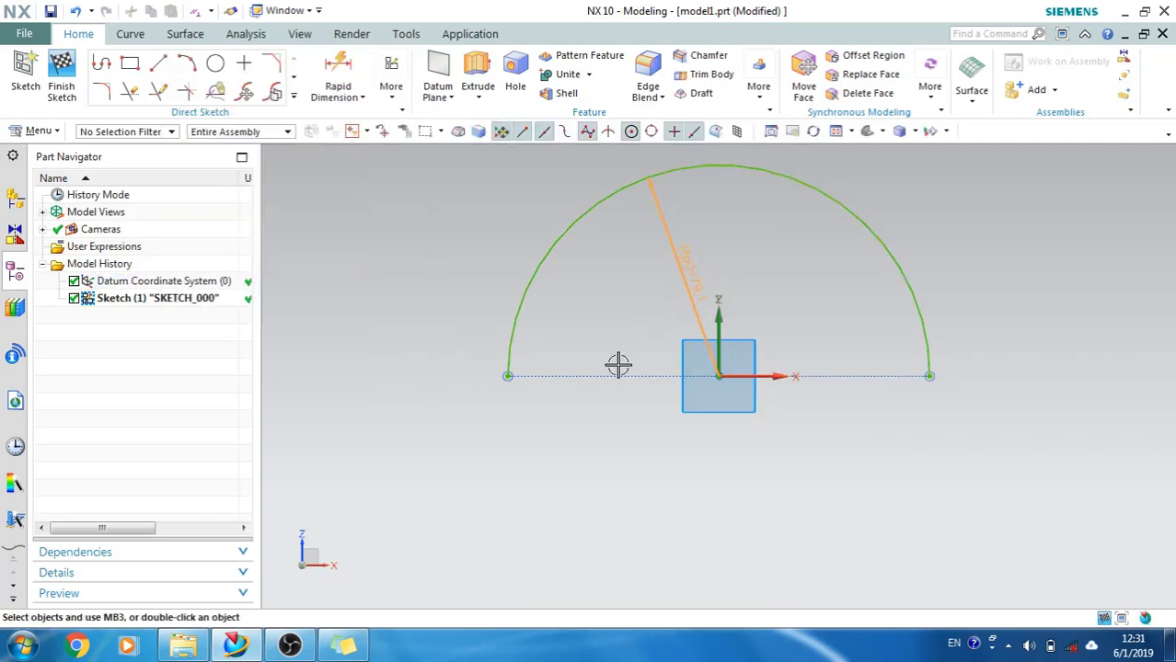
text(80)
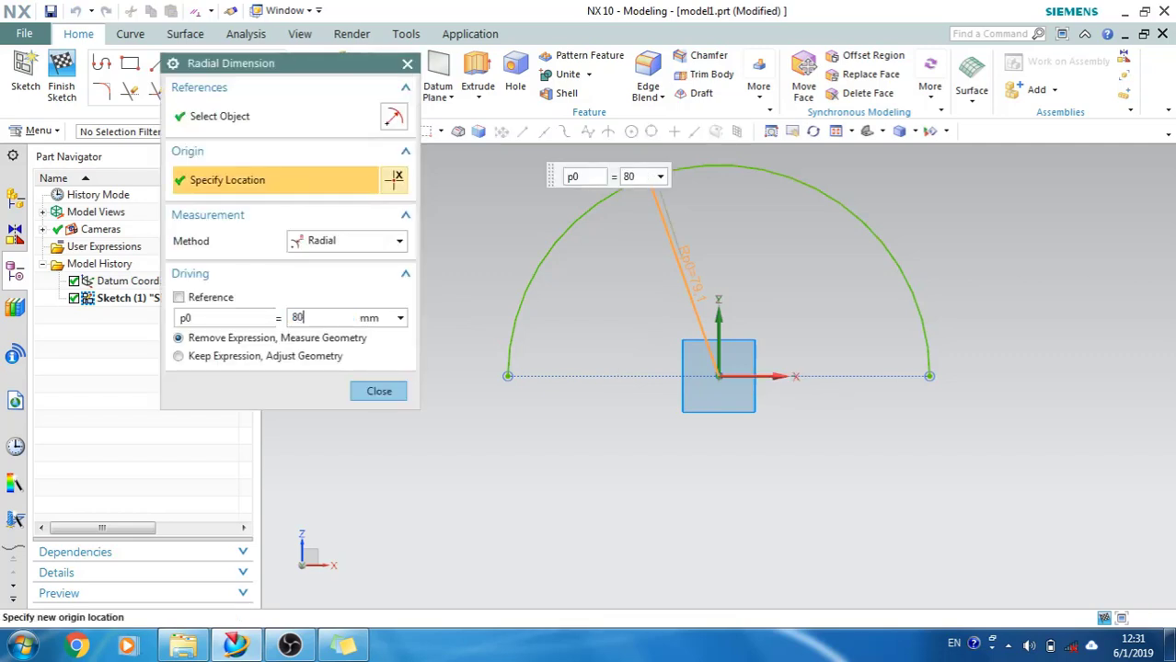
click(379, 391)
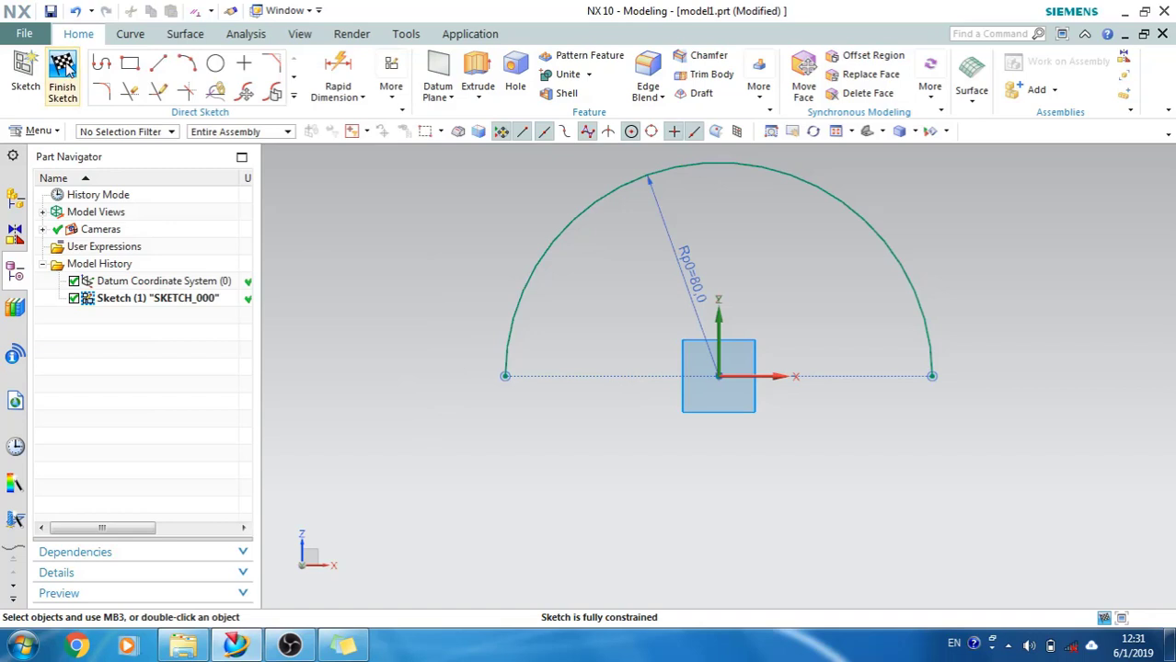
click(73, 104)
mouse_move(548, 281)
middle_down()
mouse_move(525, 284)
mouse_move(619, 388)
mouse_move(618, 342)
mouse_move(601, 373)
middle_up()
scroll(603, 356, down, 5)
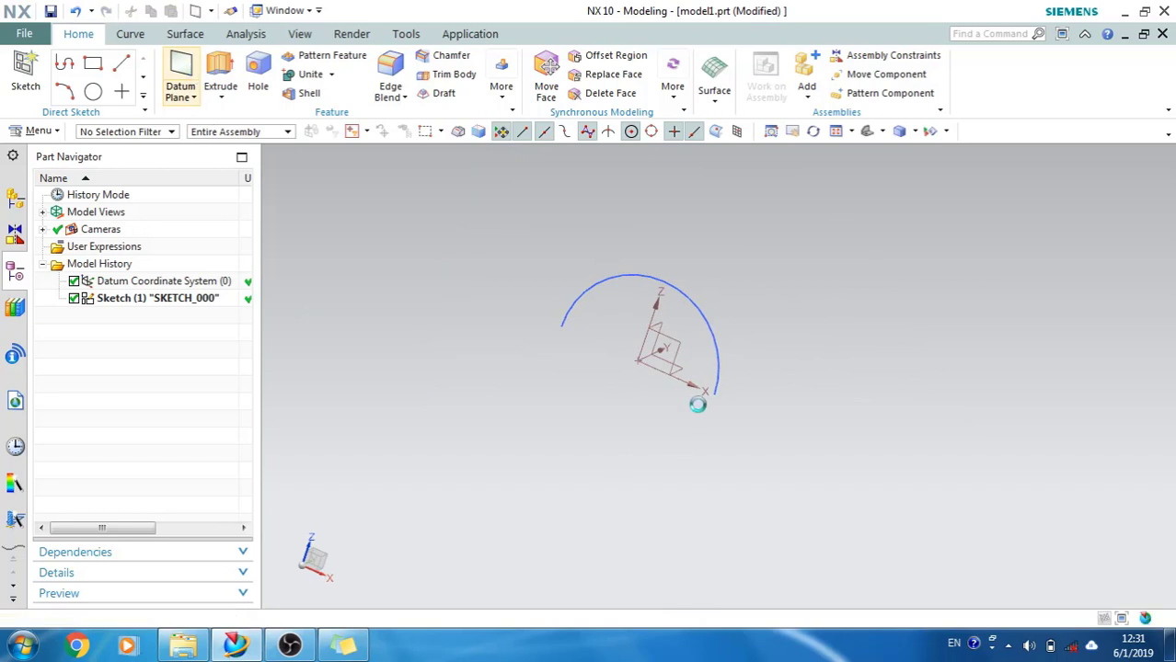
- Offset a datum plane -450 mm from the datum XZ plane, then begin a sketch
click(670, 342)
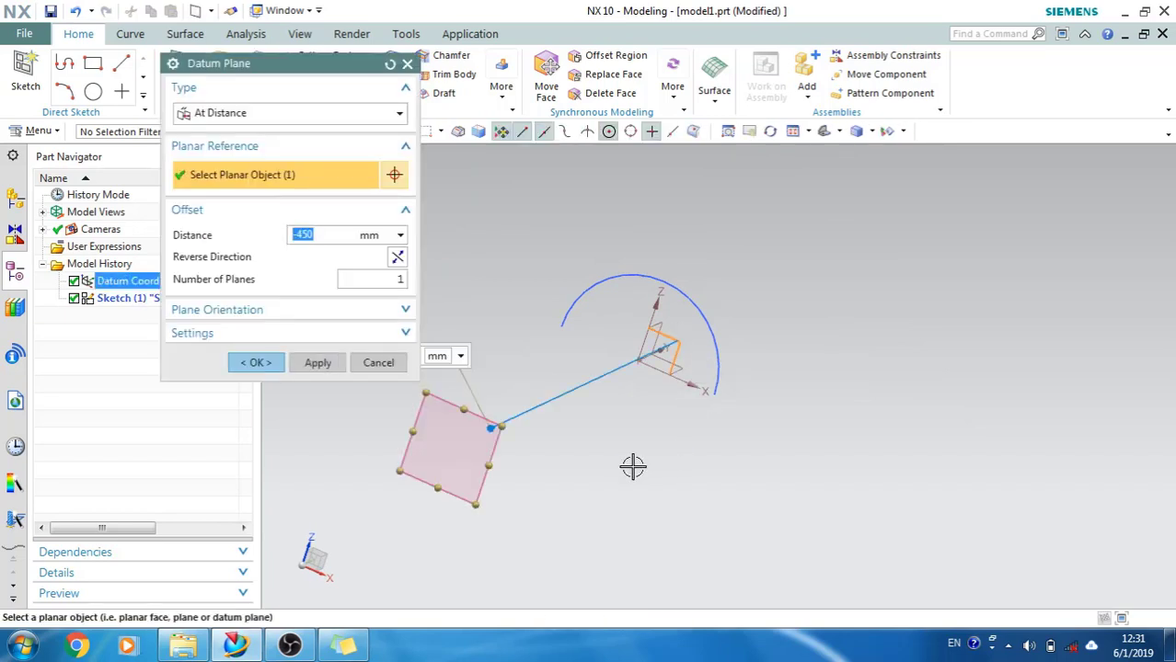
click(256, 363)
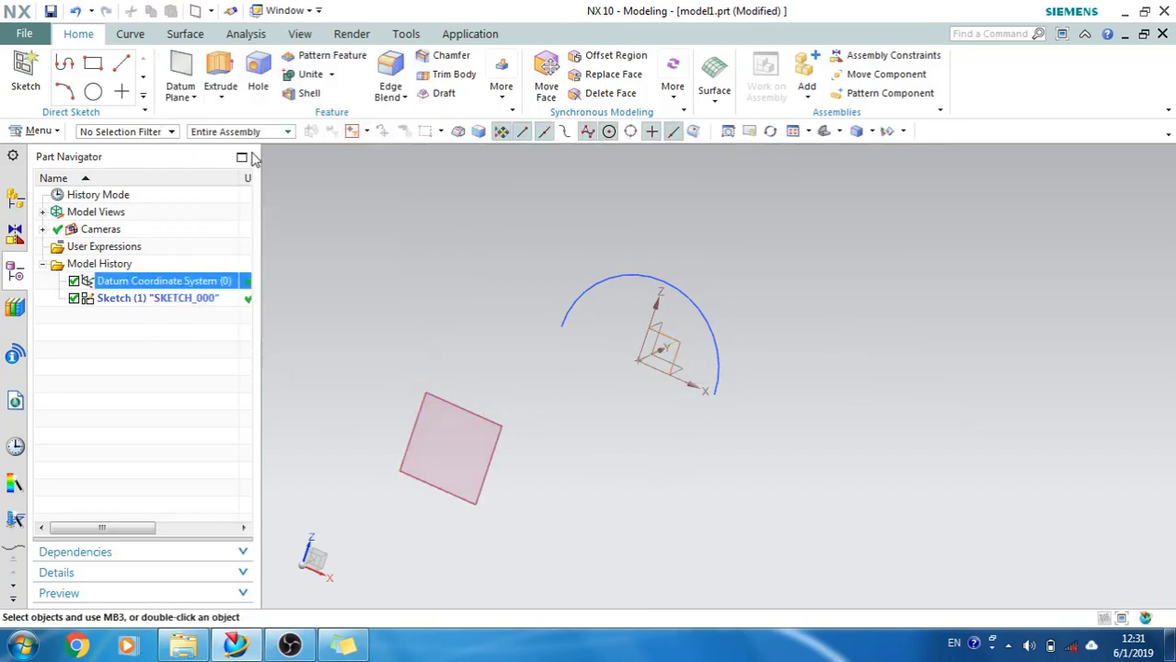
click(26, 73)
- Sketch on the offset datum plane and draw a second half-arc
click(444, 402)
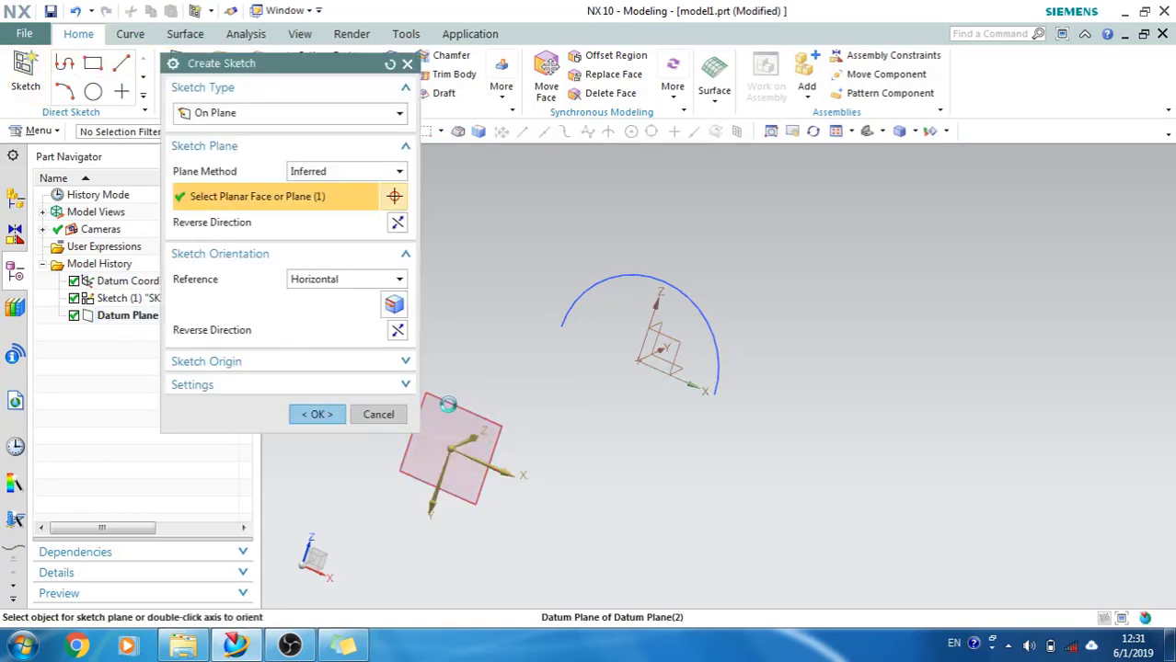
click(313, 414)
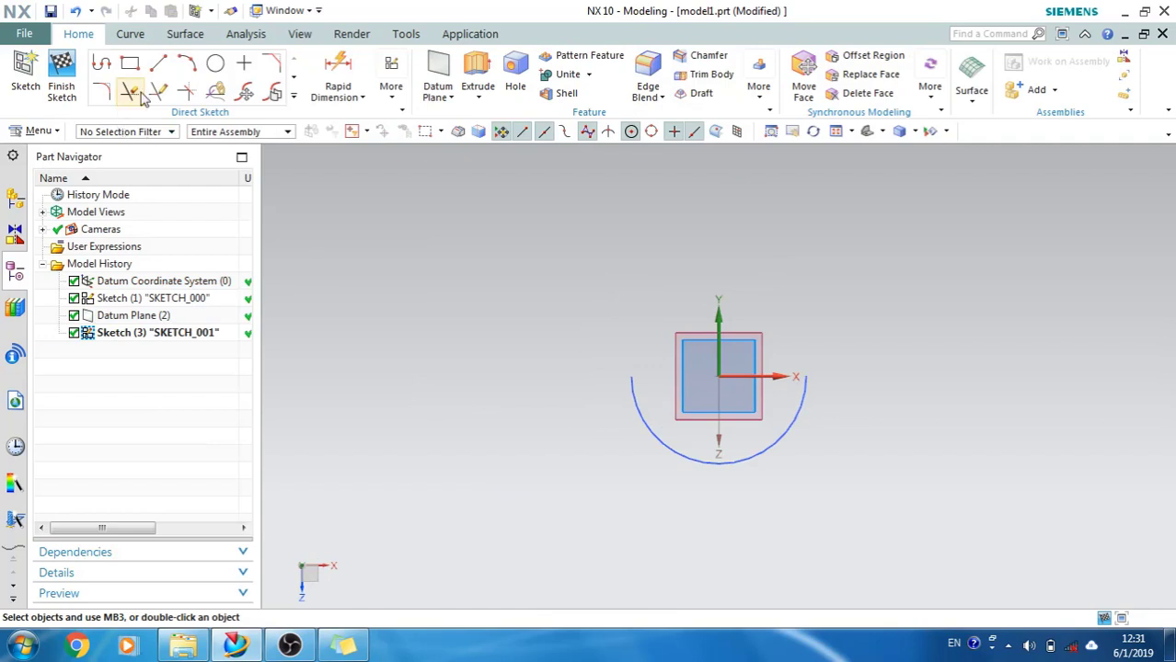
click(188, 66)
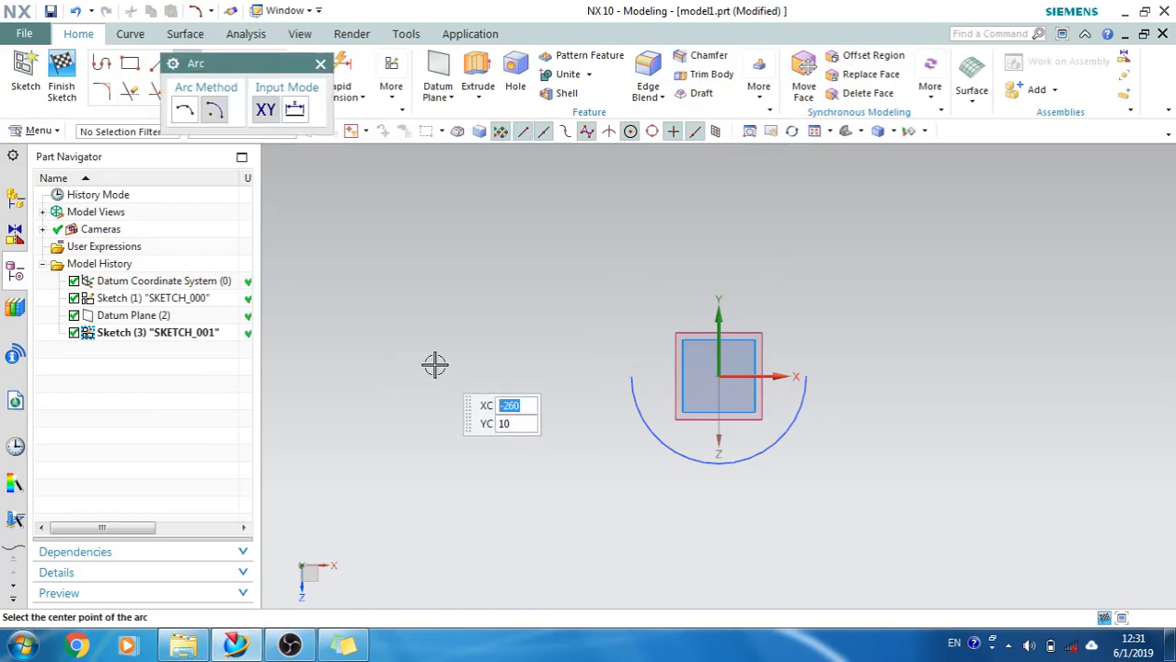
click(506, 367)
click(429, 363)
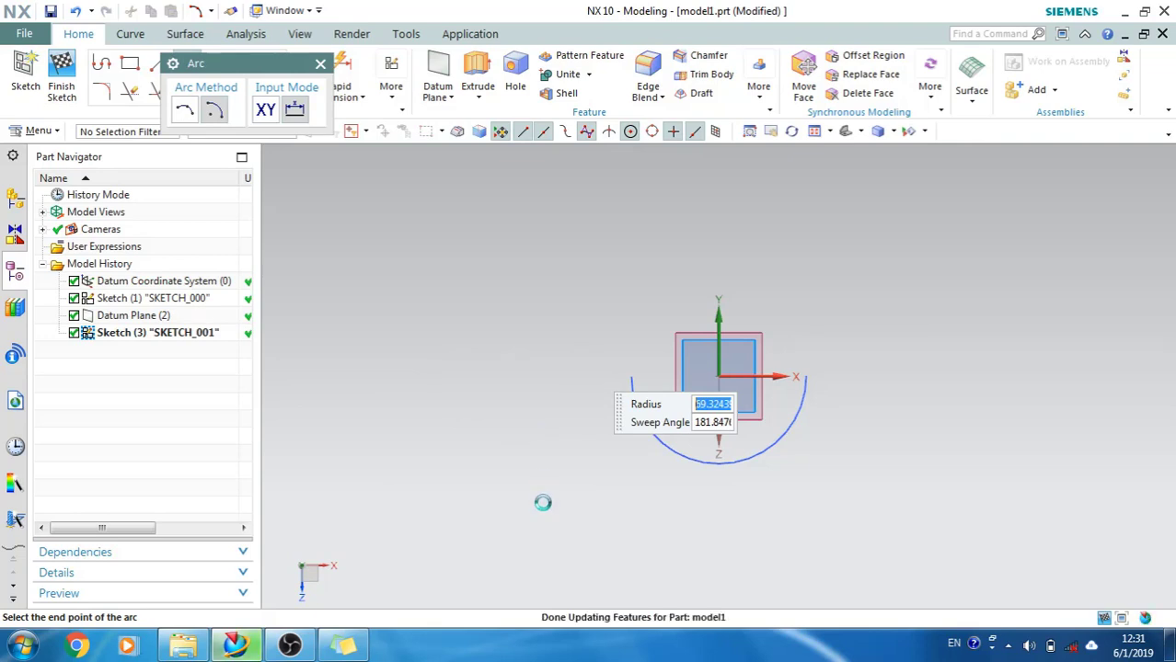
key(Escape)
- Constrain the small arc's centre and left endpoint onto the X axis
key(c)
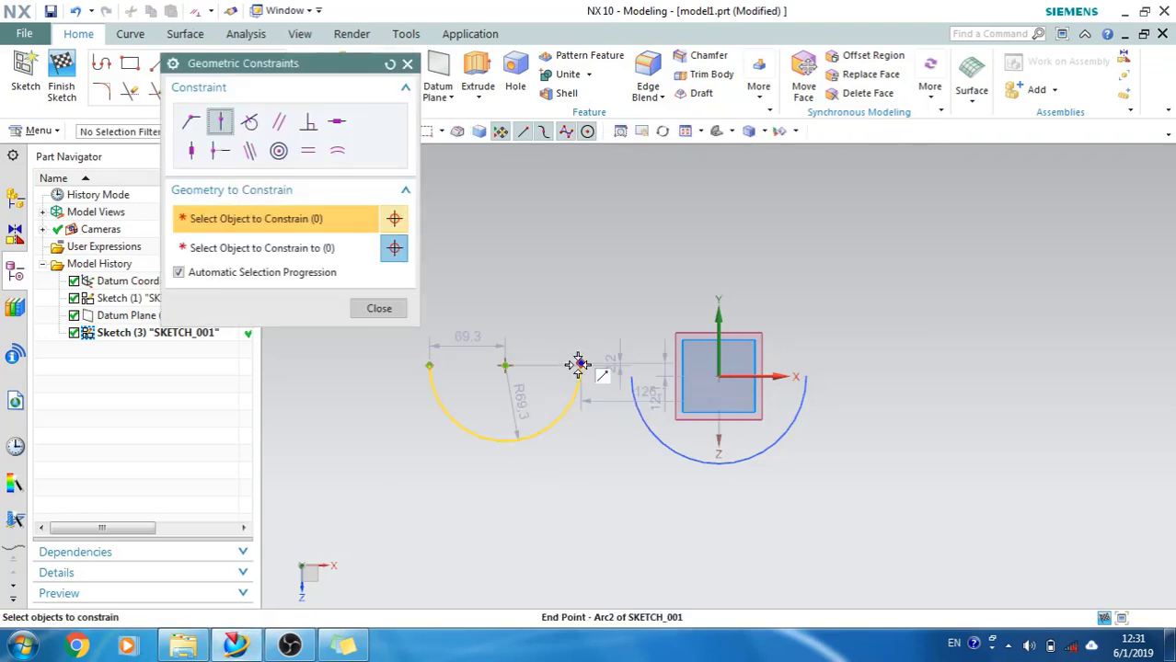
click(578, 365)
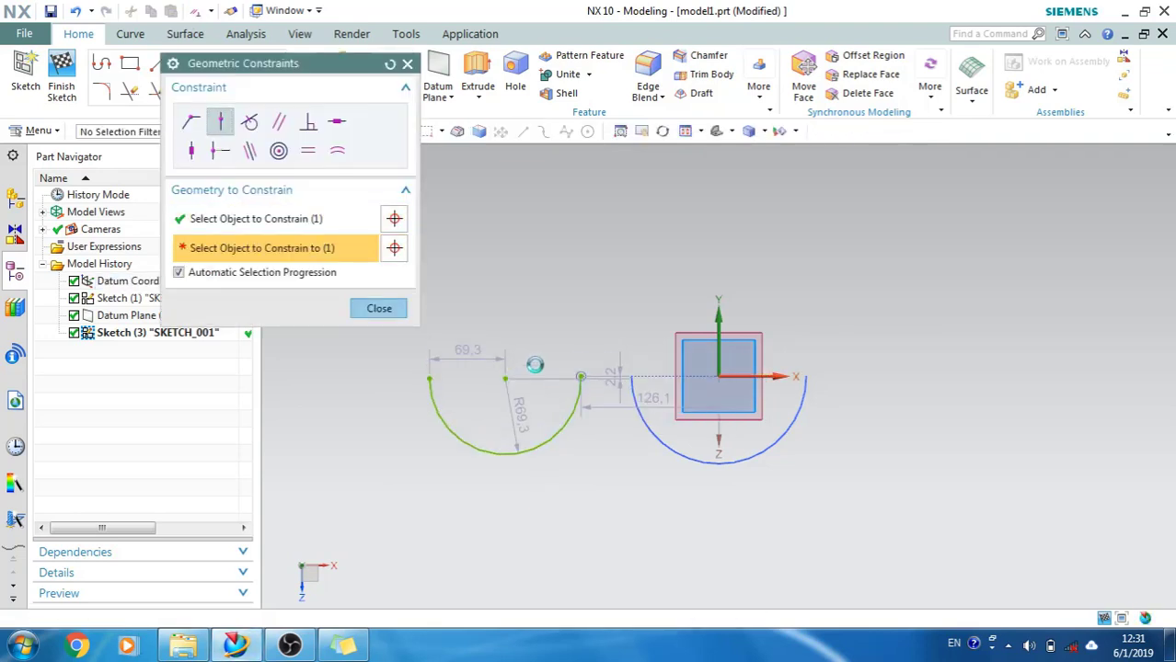
click(504, 378)
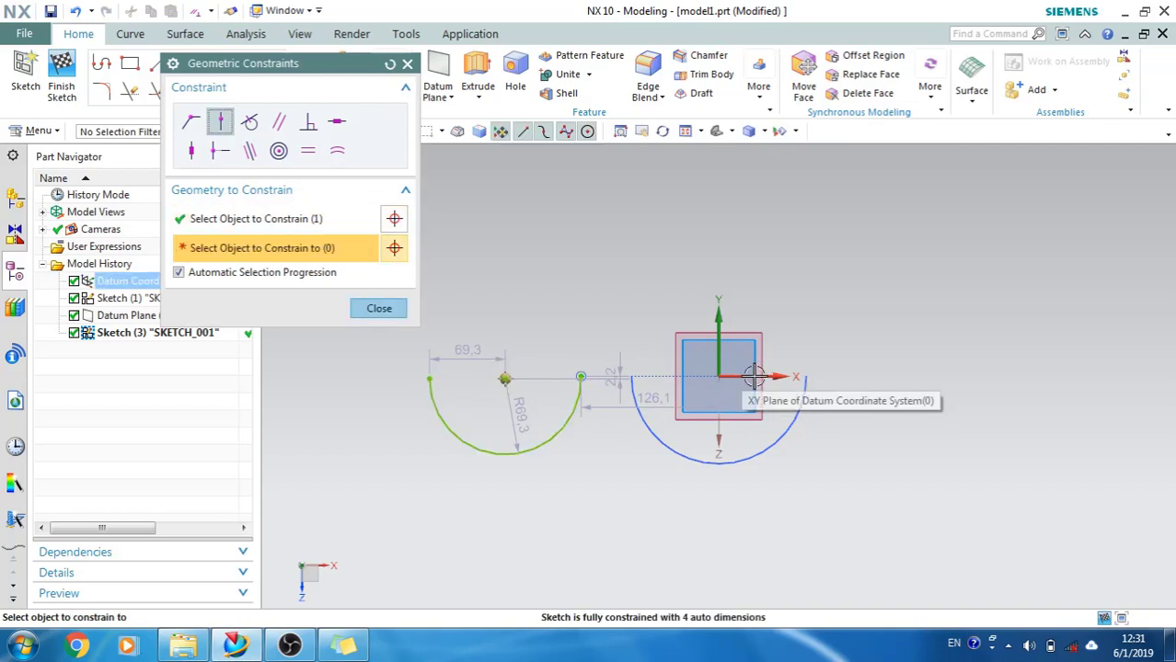
click(754, 376)
click(429, 377)
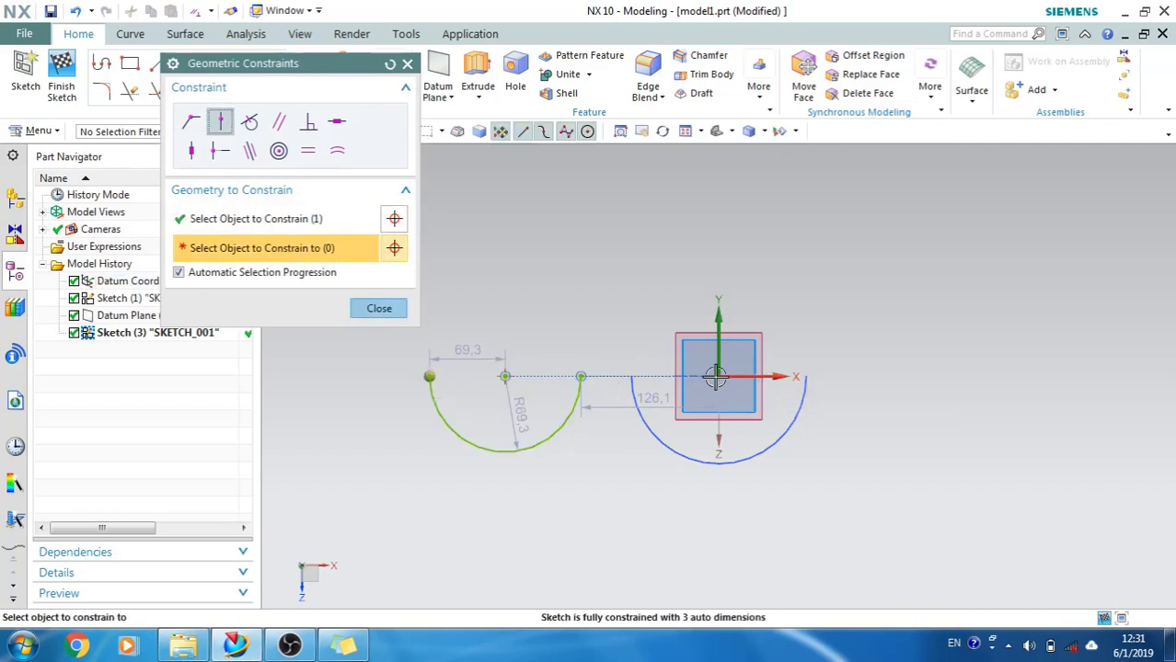
click(716, 377)
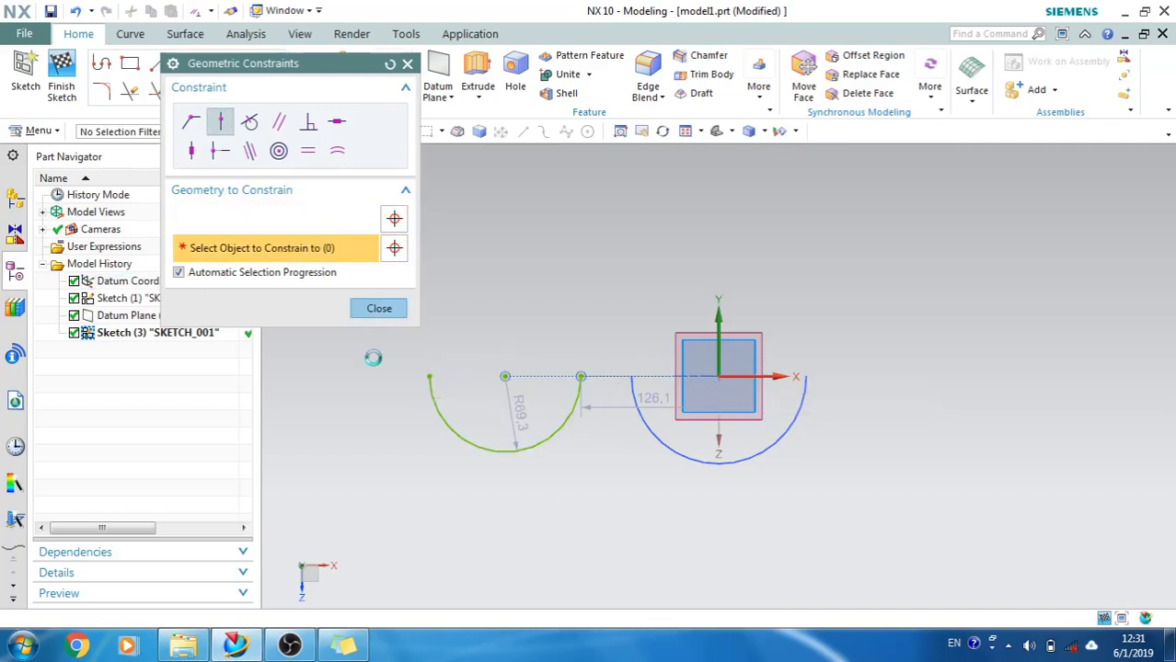
click(379, 309)
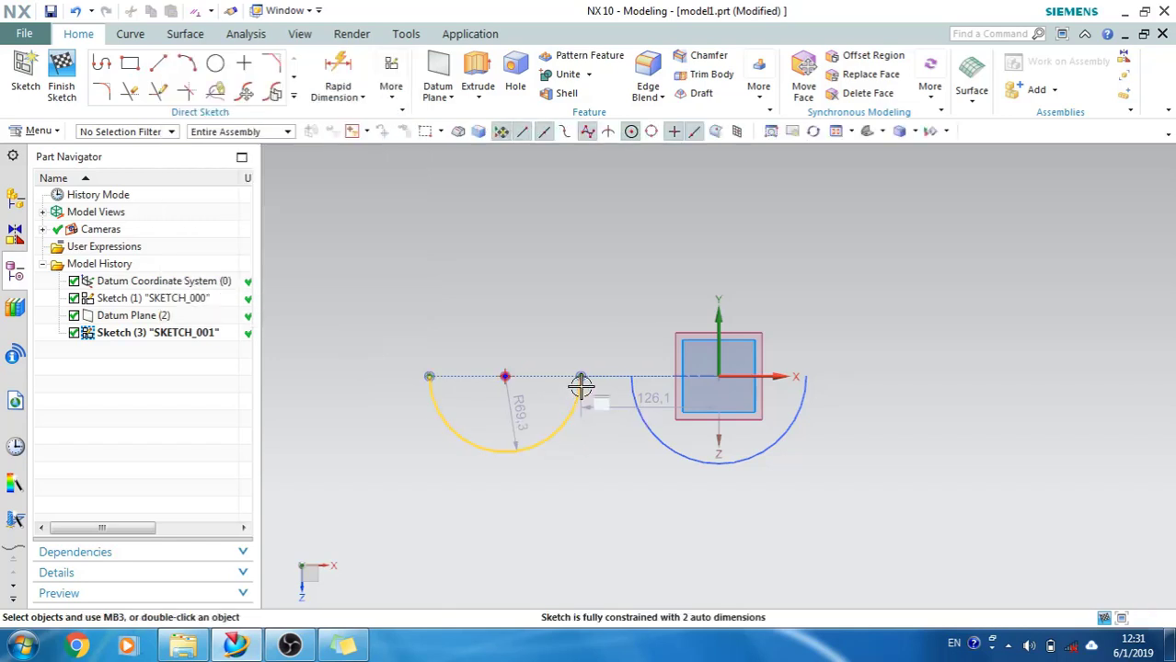
- Drag the arc's right end inward to shrink it and finish SKETCH_001
drag(581, 377, 552, 379)
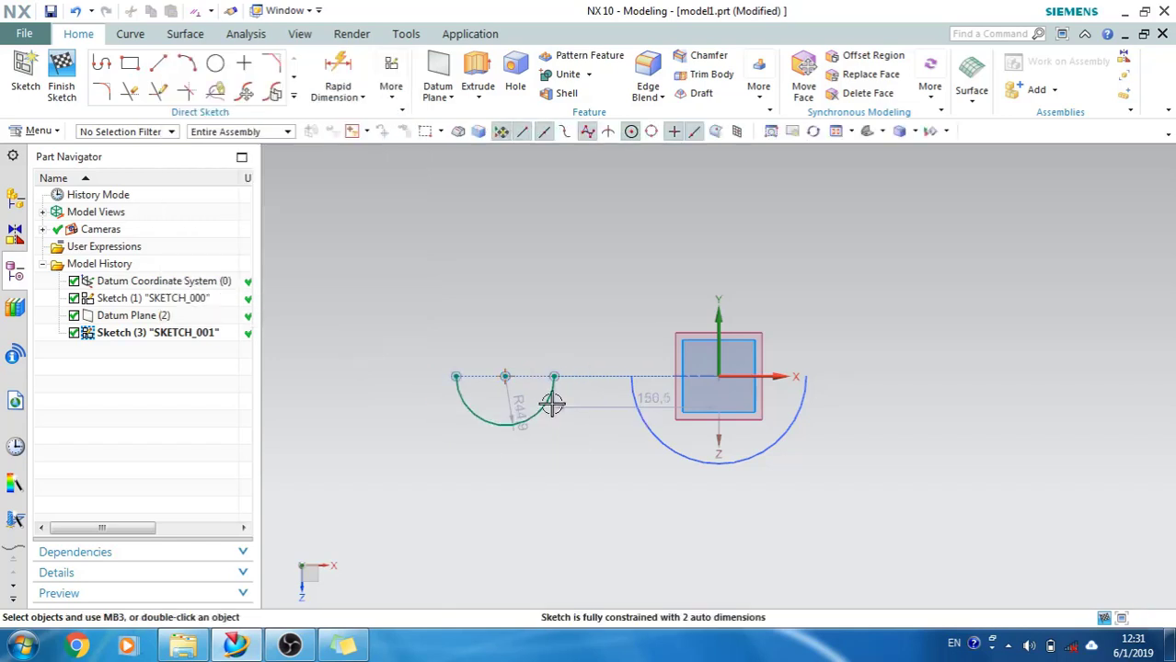
click(62, 85)
mouse_move(541, 435)
middle_down()
mouse_move(525, 342)
mouse_move(540, 307)
middle_up()
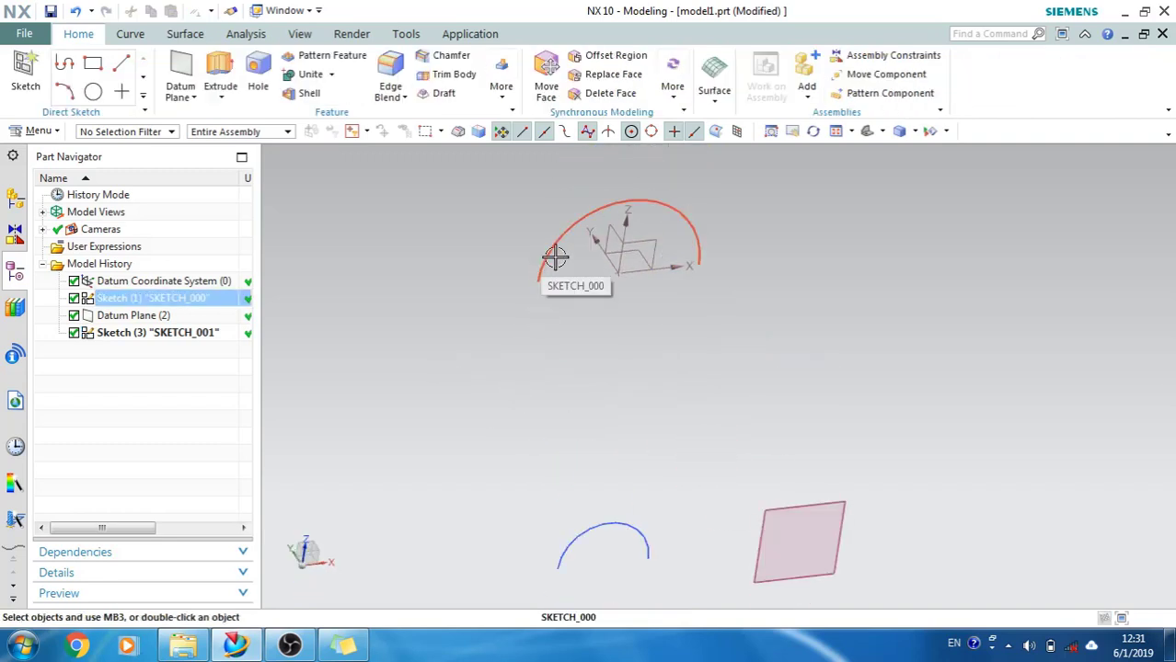
scroll(582, 426, down, 3)
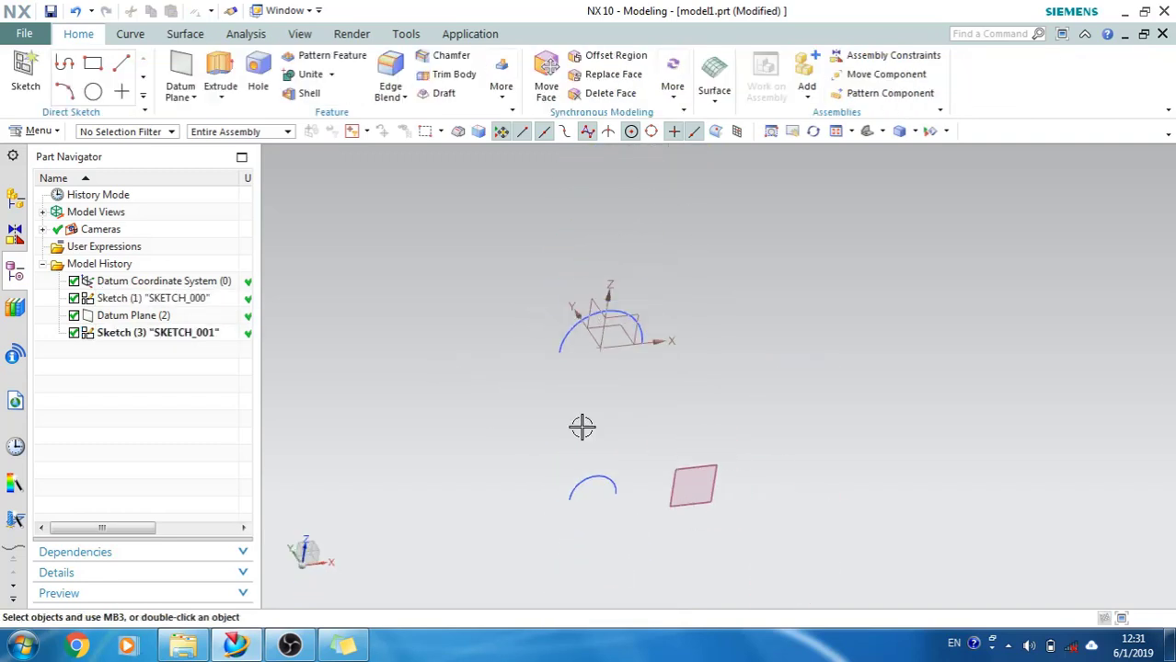
mouse_move(580, 425)
middle_down()
mouse_move(572, 436)
mouse_move(578, 412)
mouse_move(558, 446)
middle_up()
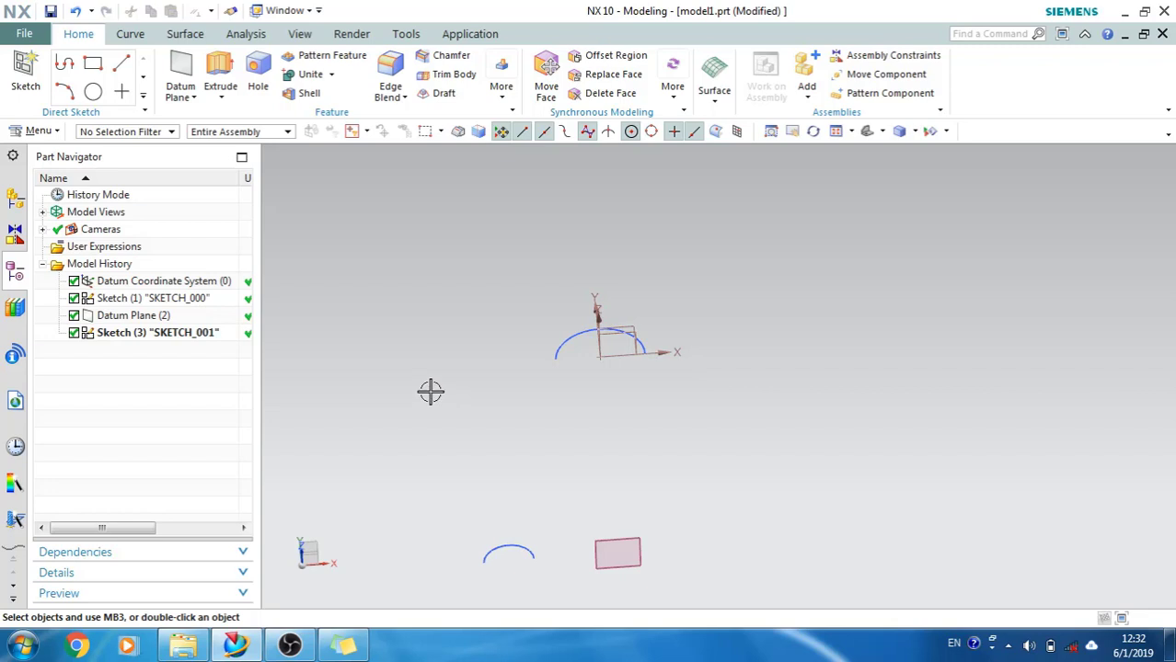
click(130, 34)
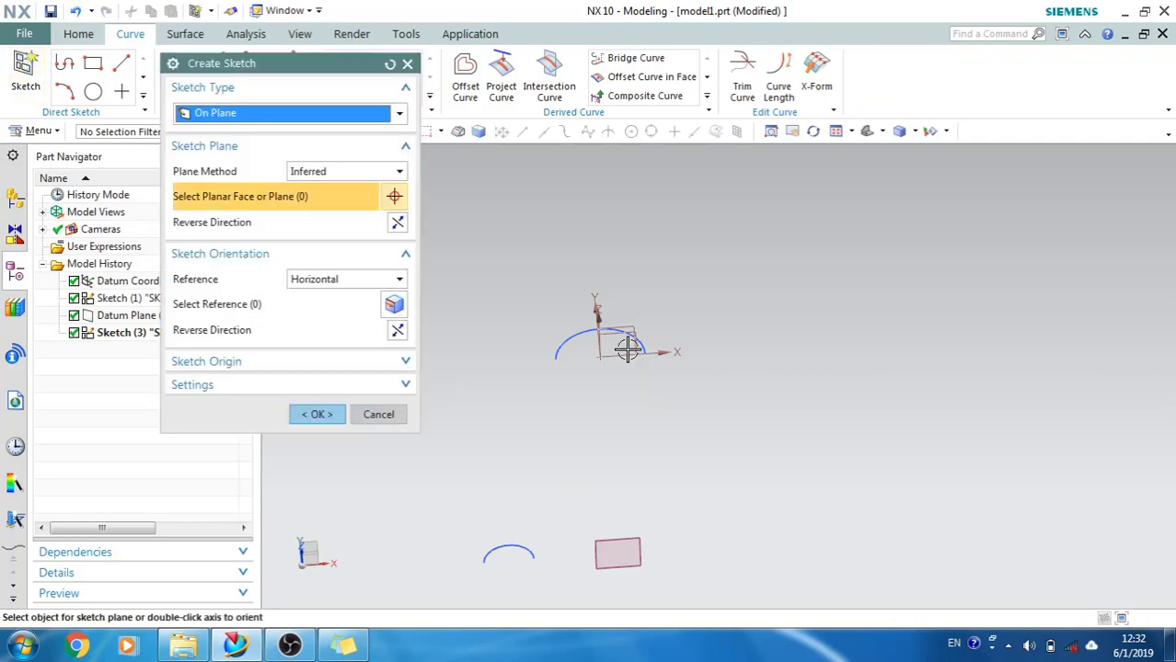
- Confirm SKETCH_002 on the datum XY plane and tilt the view toward it
click(333, 418)
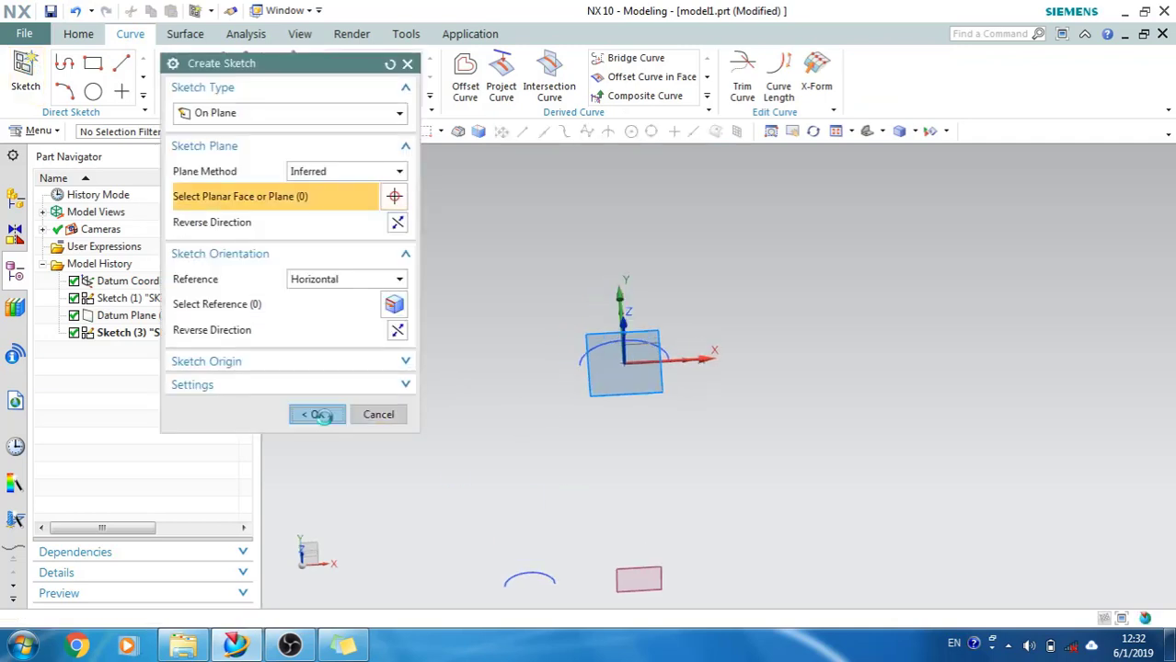
mouse_move(580, 303)
middle_down()
mouse_move(566, 261)
mouse_move(569, 272)
middle_up()
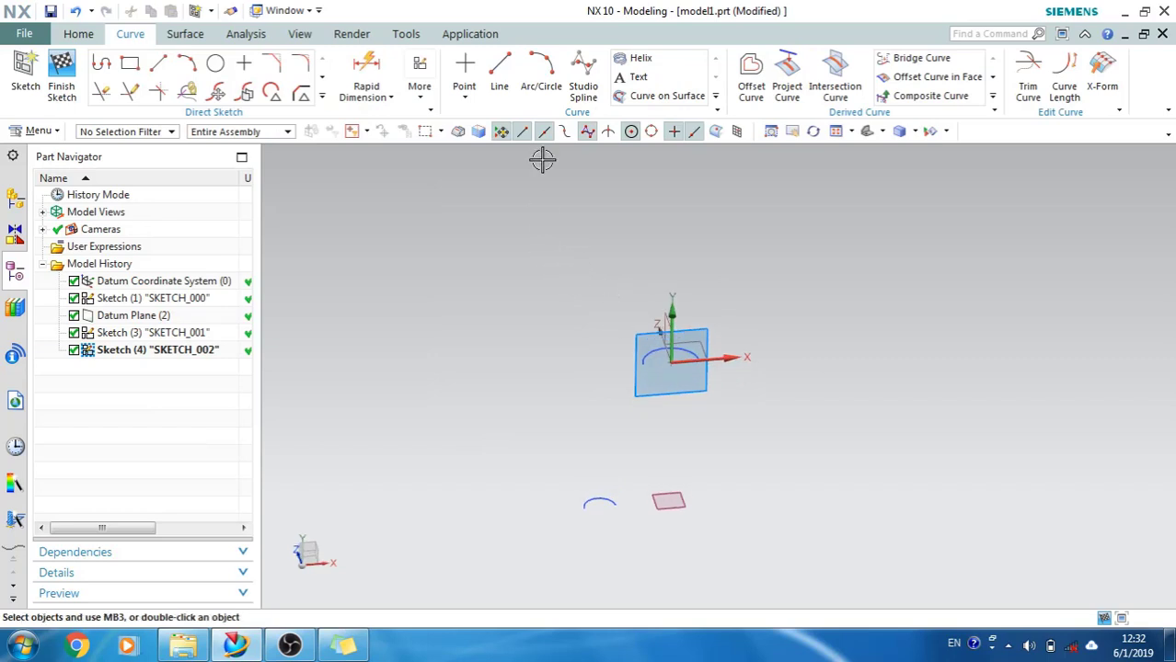
- Draw a line 210 long at 102° starting from the upper arc's end
click(187, 62)
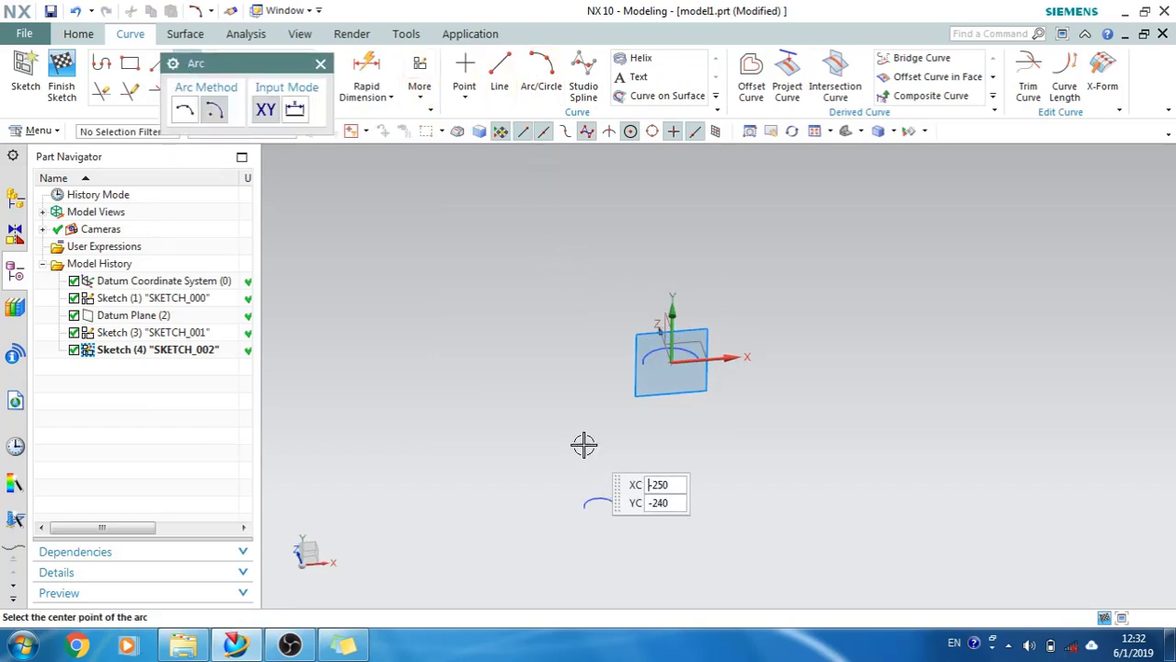
shift+middle_drag(583, 446, 617, 424)
scroll(617, 424, up, 3)
scroll(616, 425, down, 2)
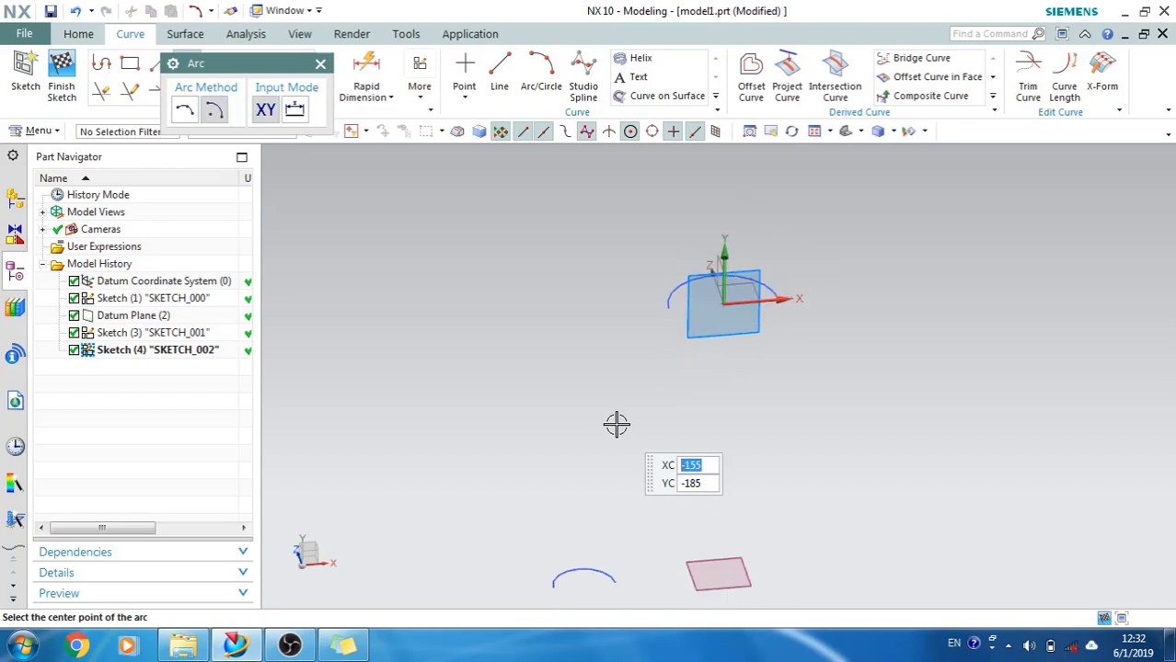
drag(287, 64, 244, 118)
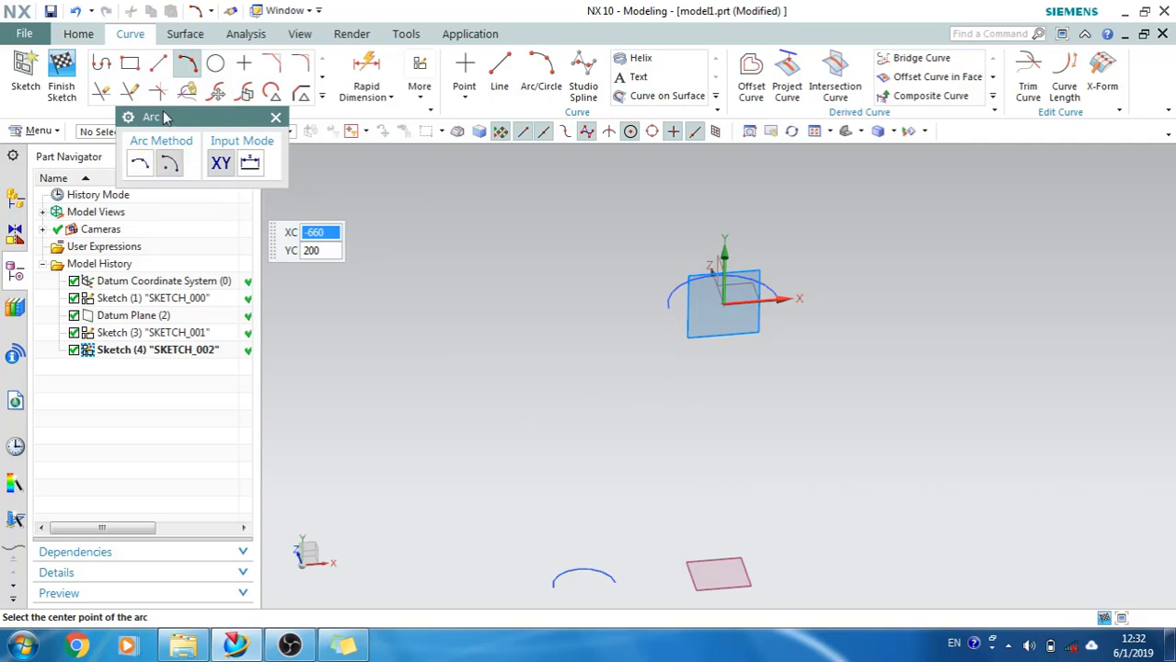
click(158, 63)
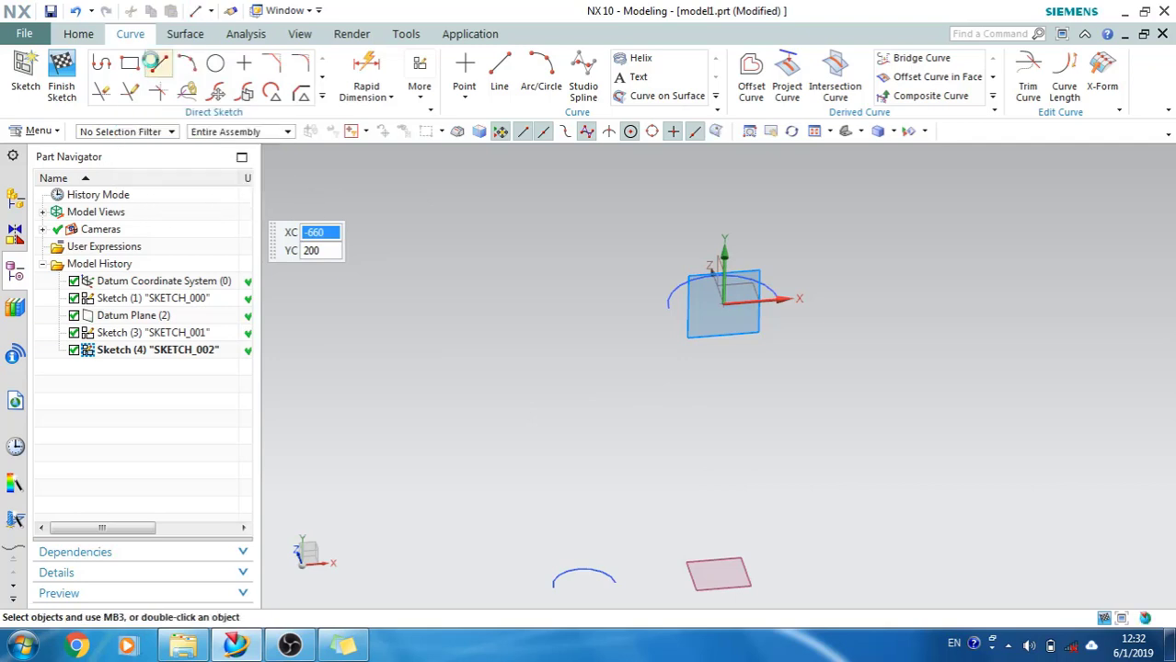
click(777, 299)
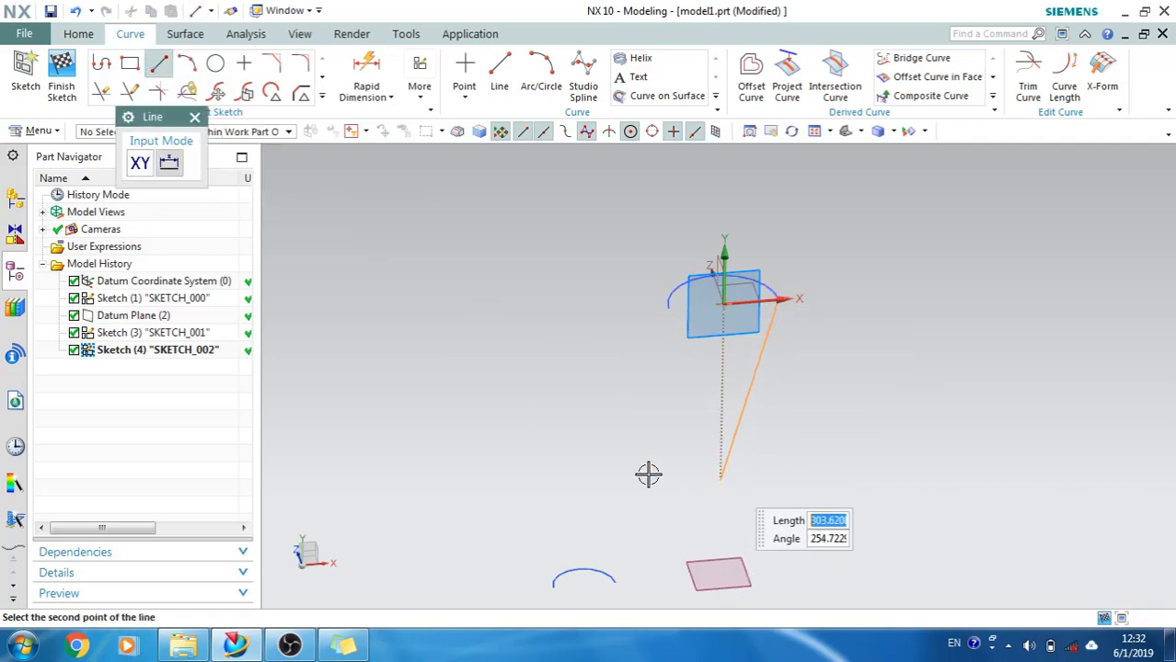
key(F8)
key(F8)
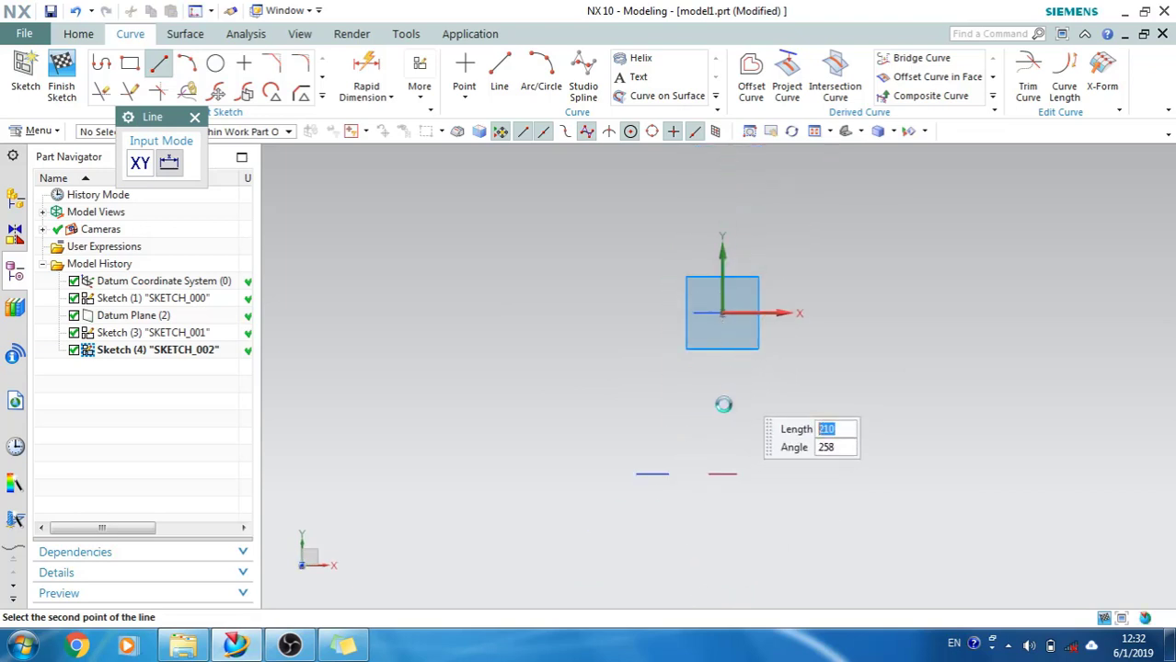
click(687, 465)
- Draw a second line from the first line's end to the lower arc's end
click(727, 395)
middle_drag(670, 491, 667, 433)
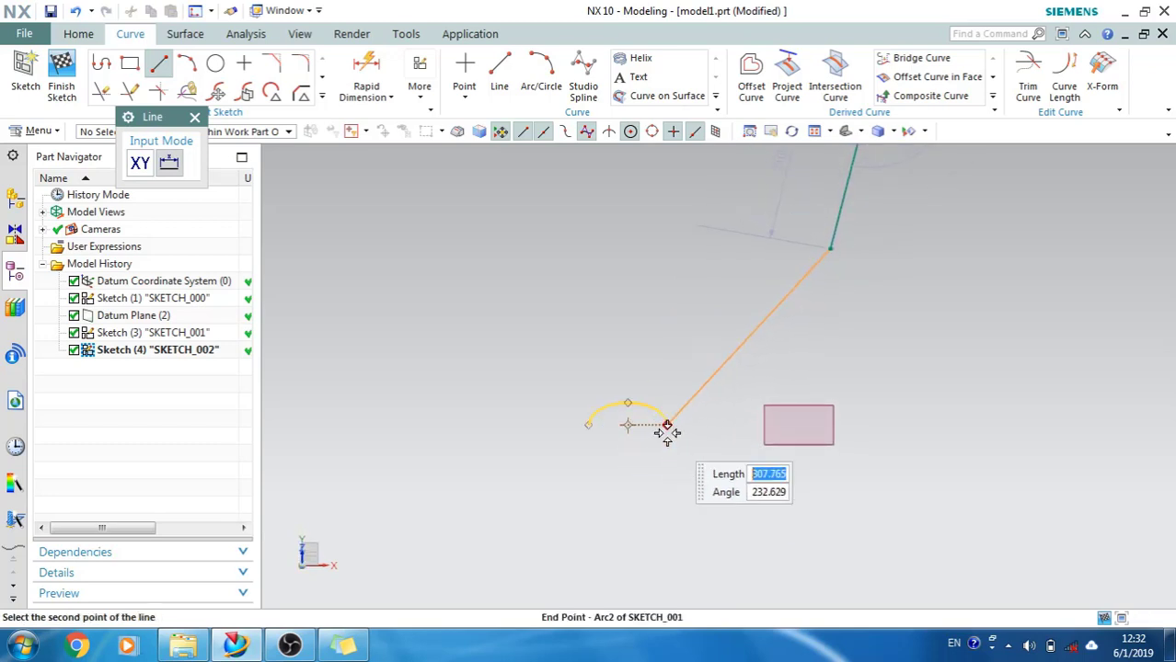
click(667, 429)
click(194, 117)
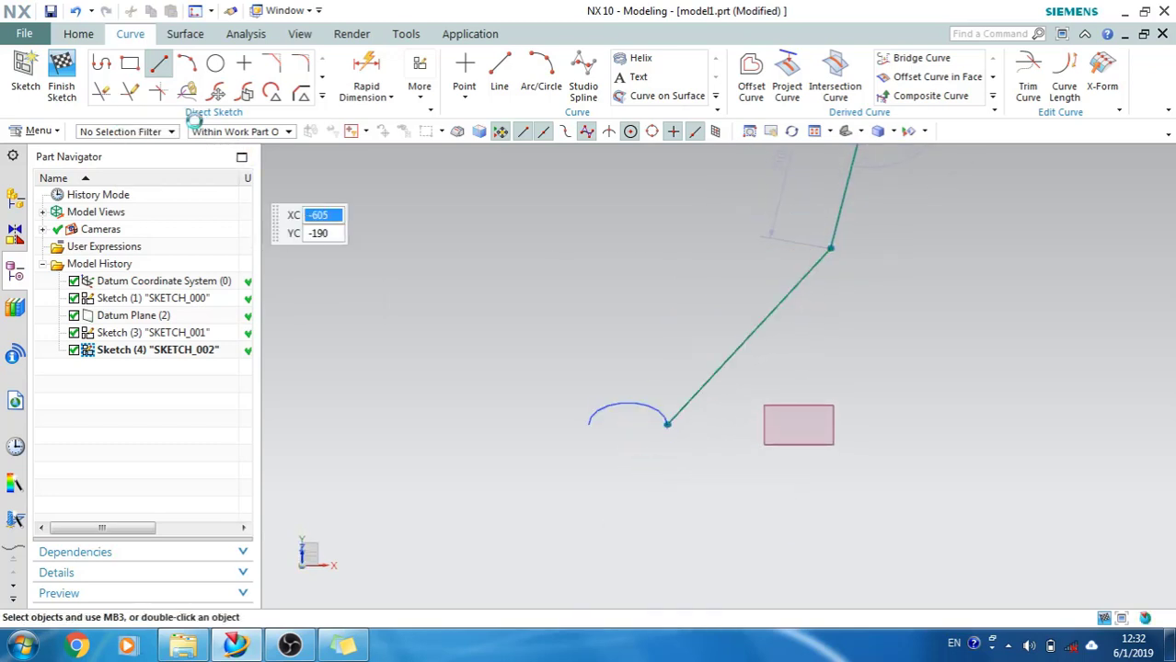
middle_drag(572, 317, 541, 351)
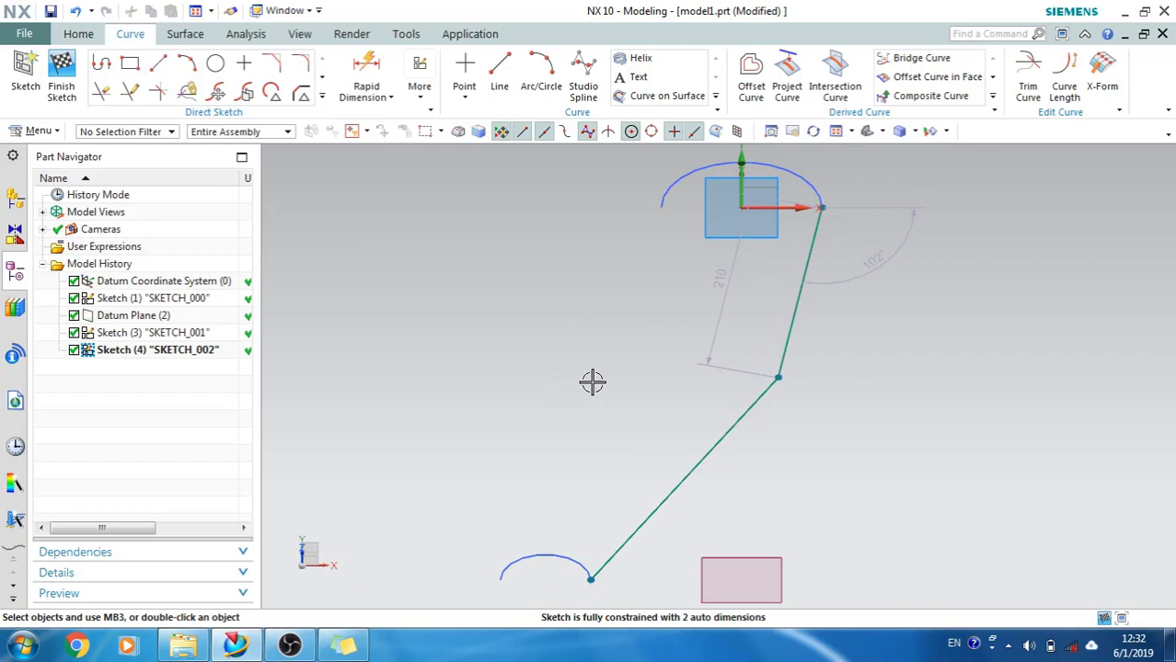
middle_drag(564, 398, 621, 408)
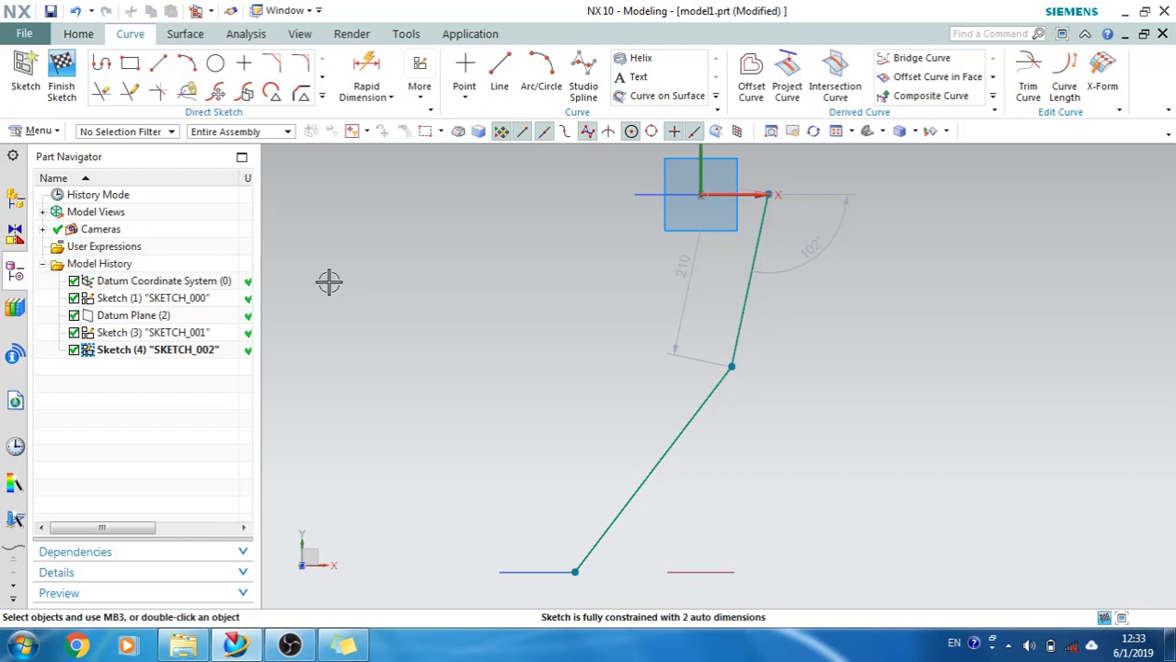
key(f)
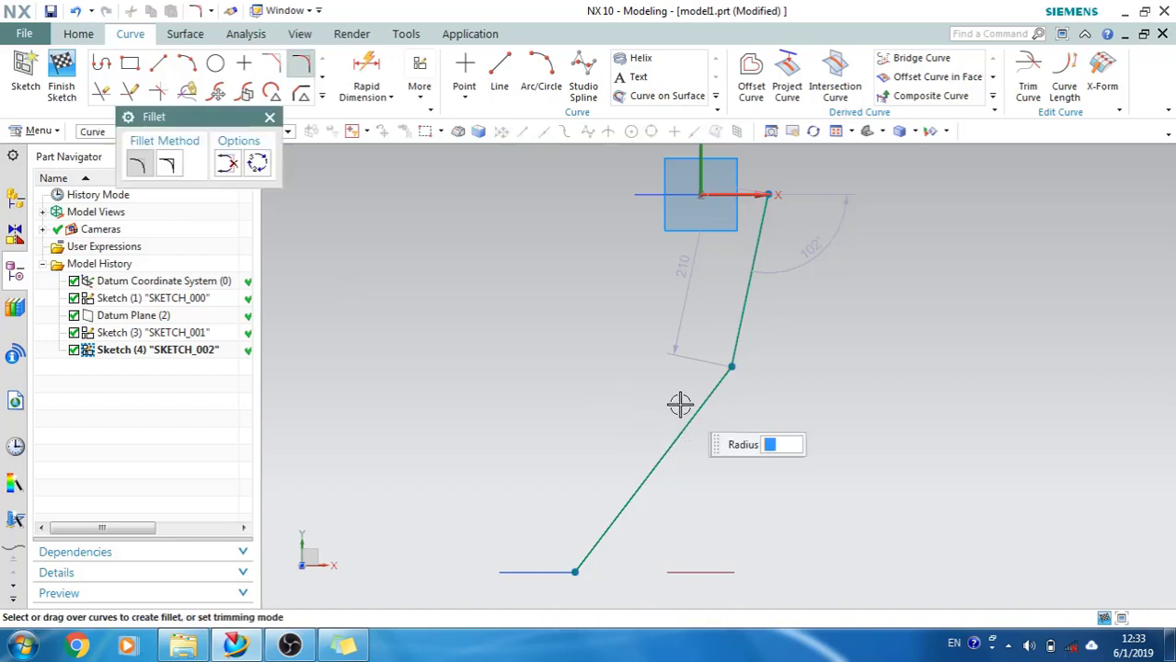
- Round the corner between the two lines with a 260 radius fillet
click(722, 375)
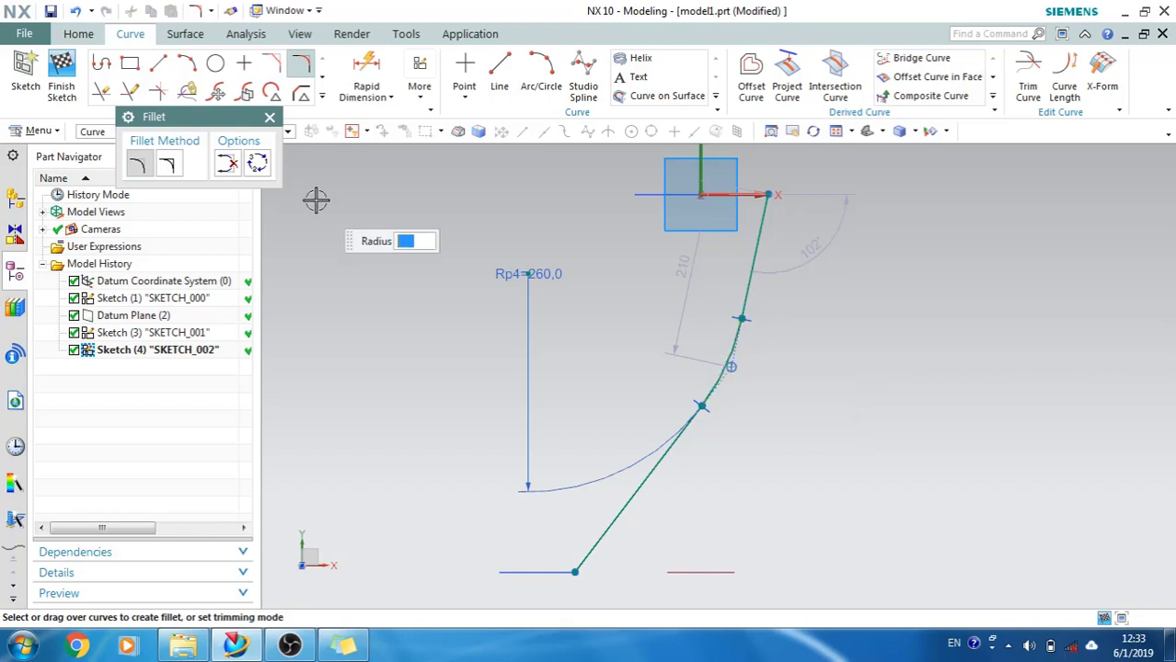
key(Escape)
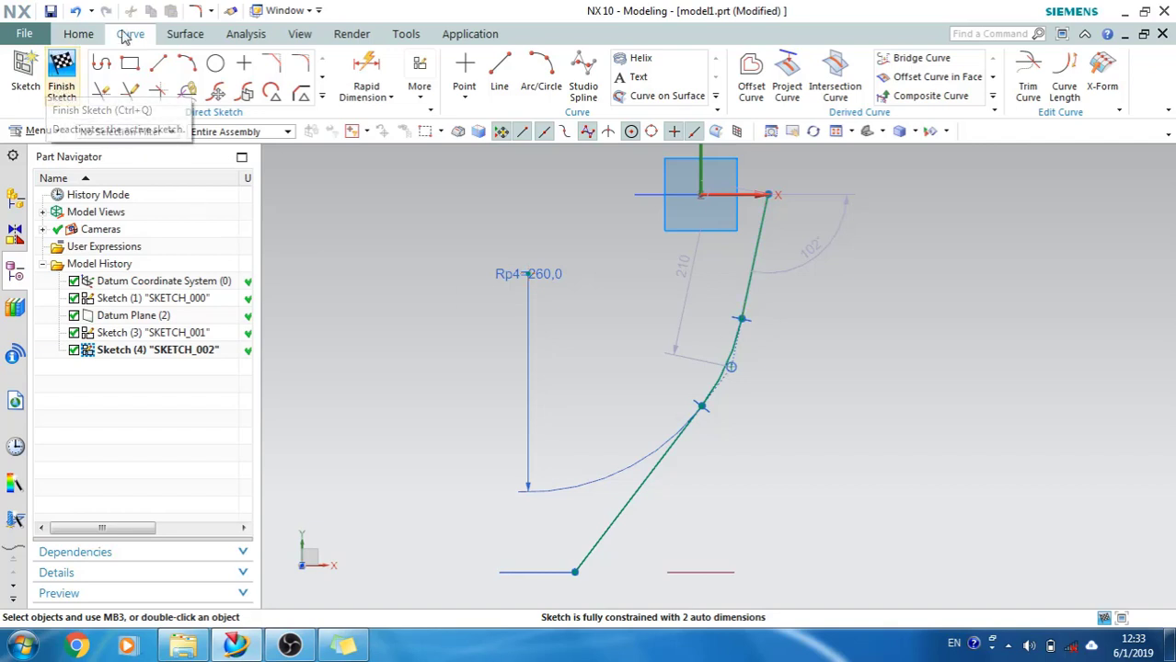
click(186, 65)
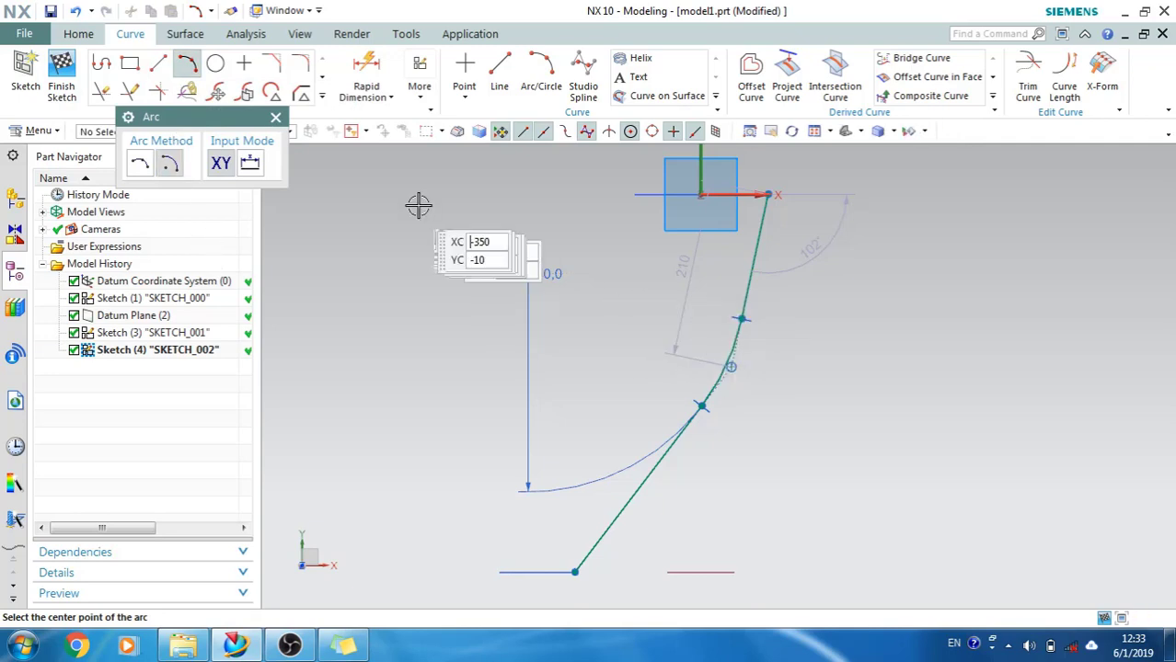
- Draw a three-point arc of about R467.3 linking both arcs' free ends, then finish SKETCH_002
click(140, 164)
middle_drag(591, 191, 625, 211)
click(625, 210)
click(505, 556)
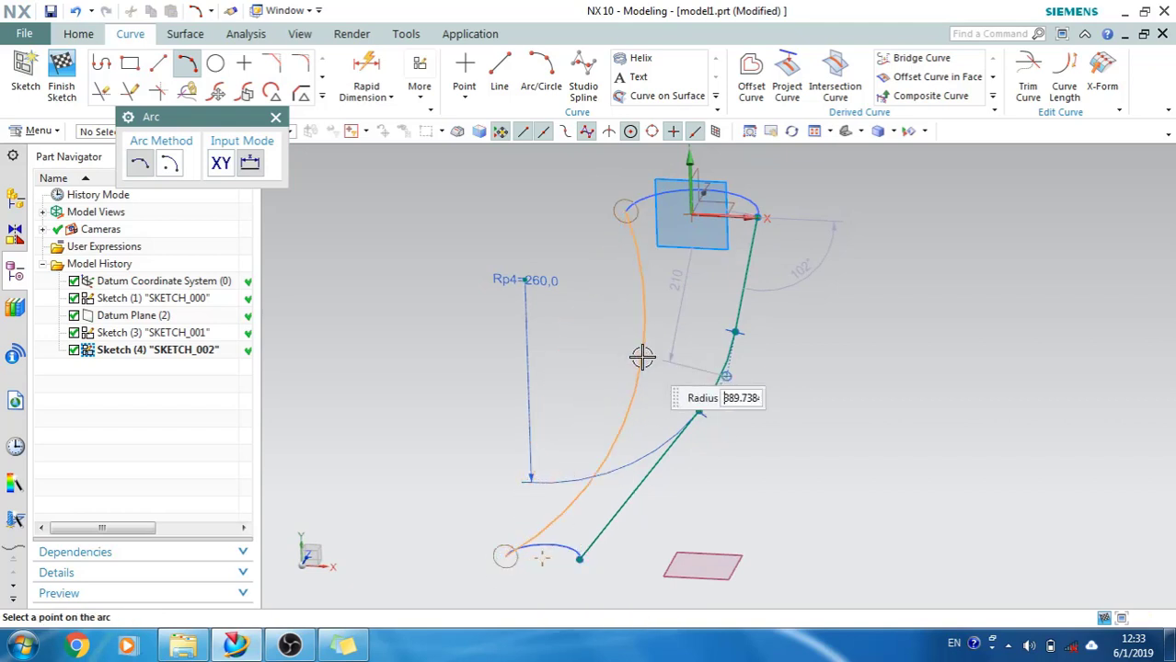
click(624, 351)
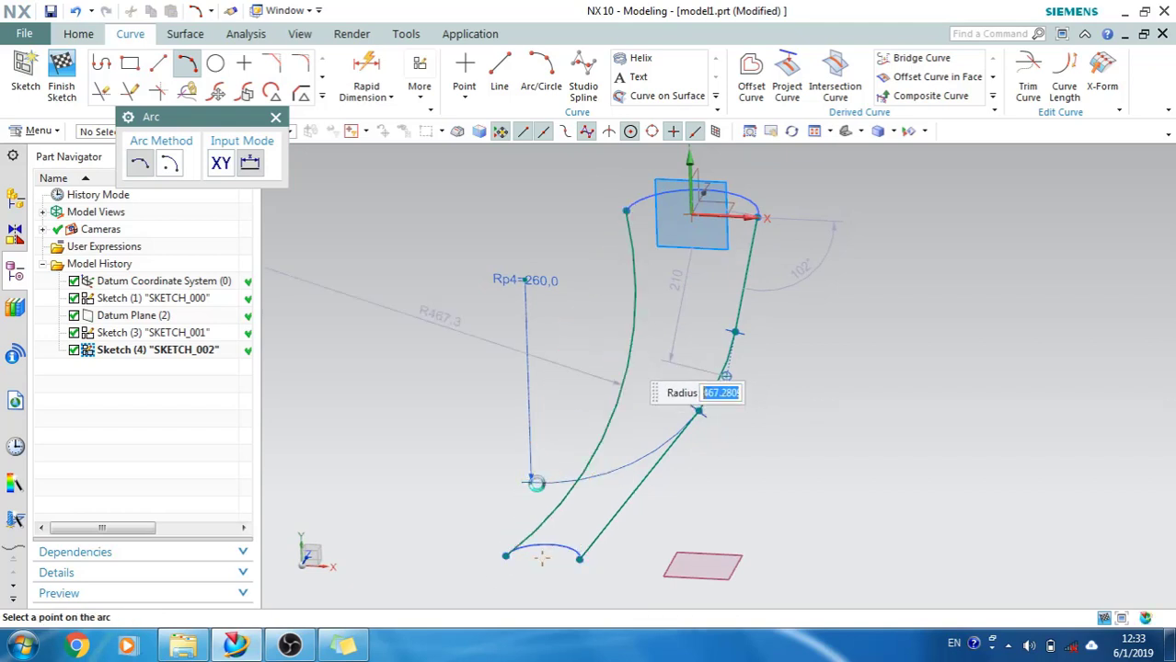
click(62, 79)
mouse_move(550, 357)
middle_down()
mouse_move(550, 253)
mouse_move(677, 308)
middle_up()
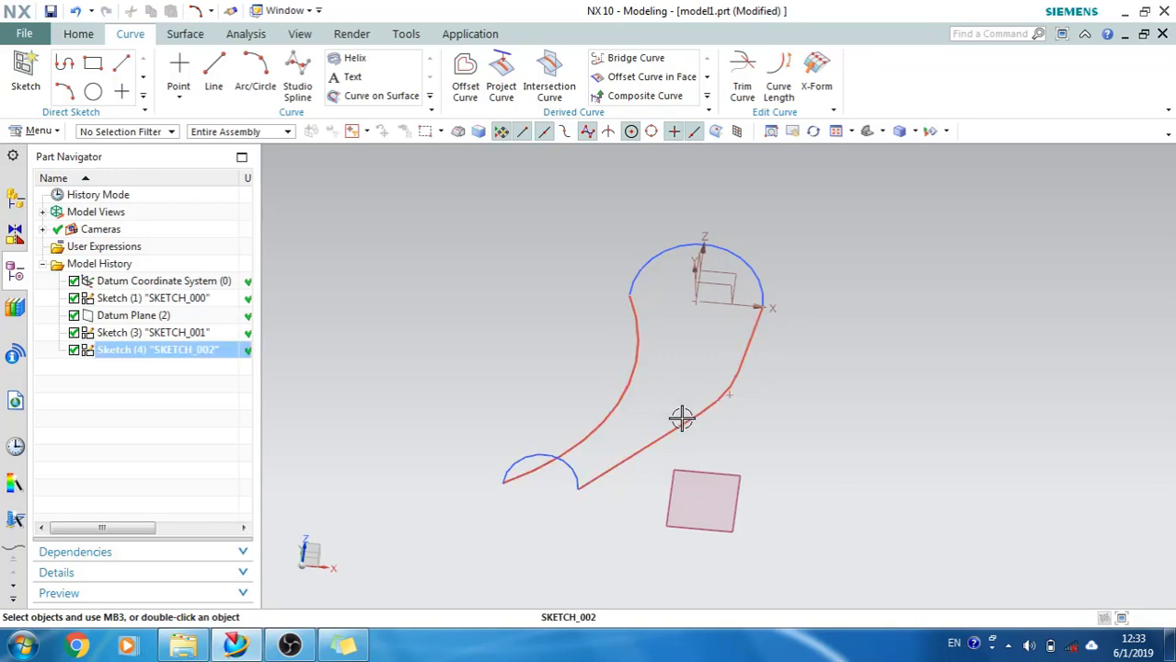
click(448, 369)
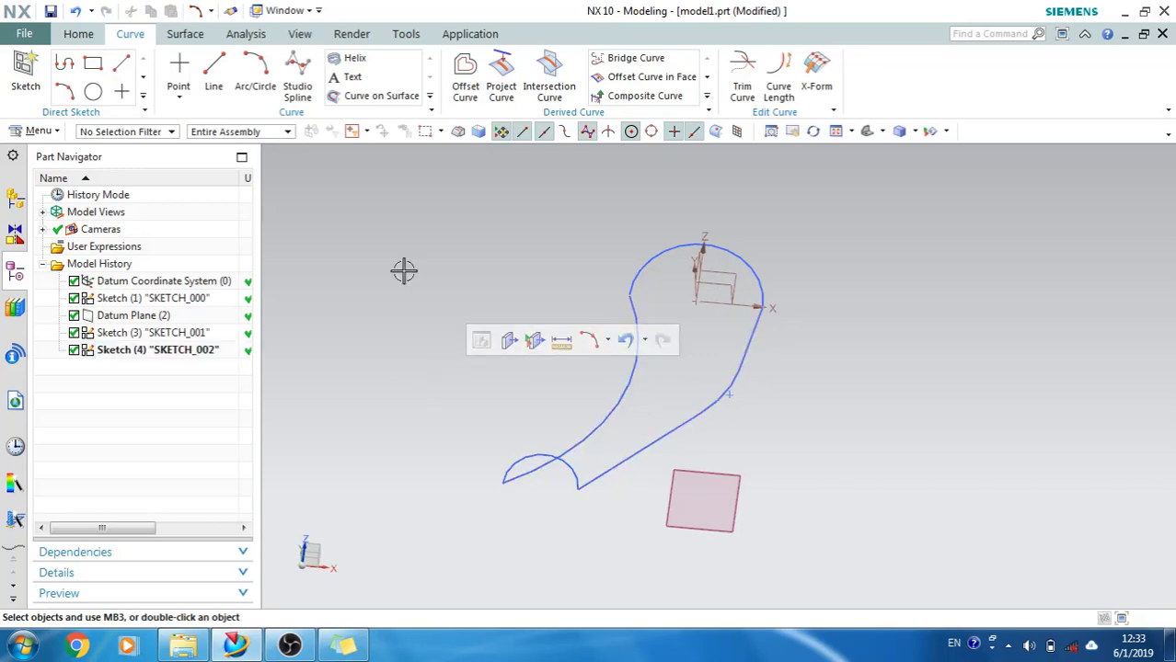
- Start Through Curve Mesh with the top arc and small lower arc as primary curves
click(80, 38)
click(176, 37)
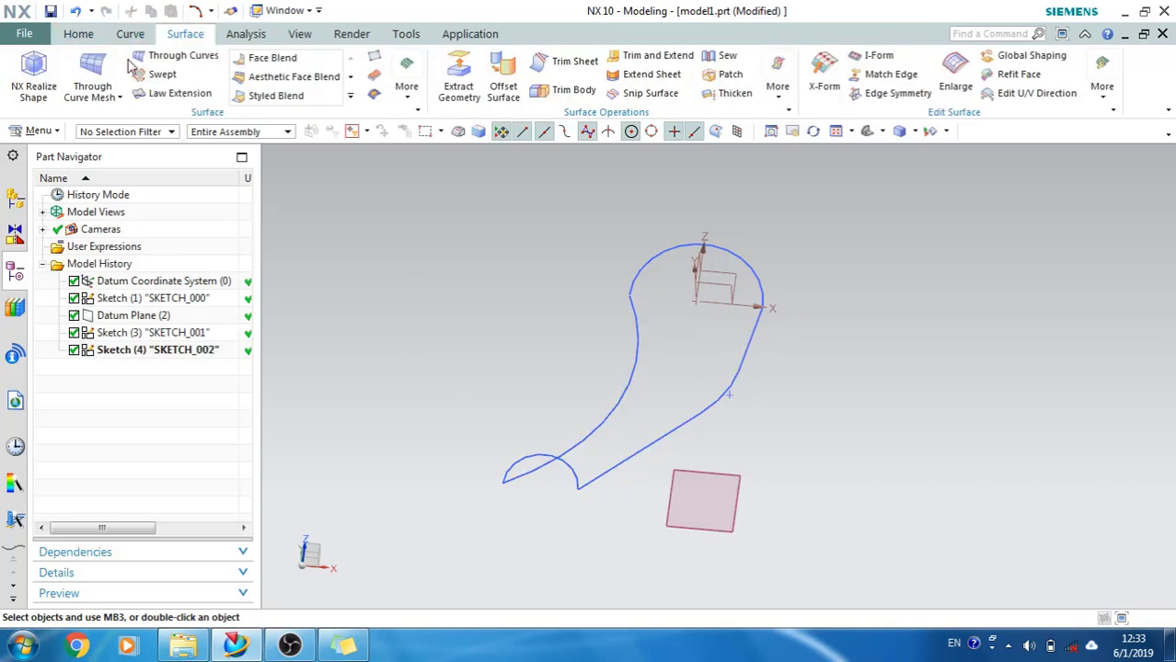
click(92, 74)
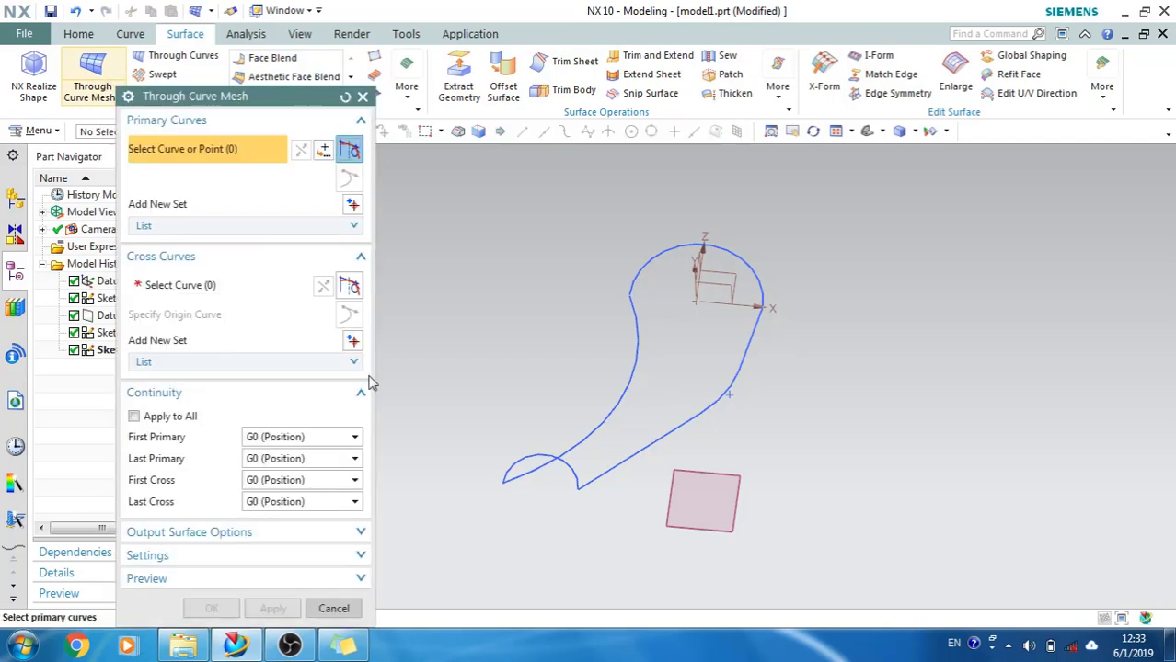
click(633, 281)
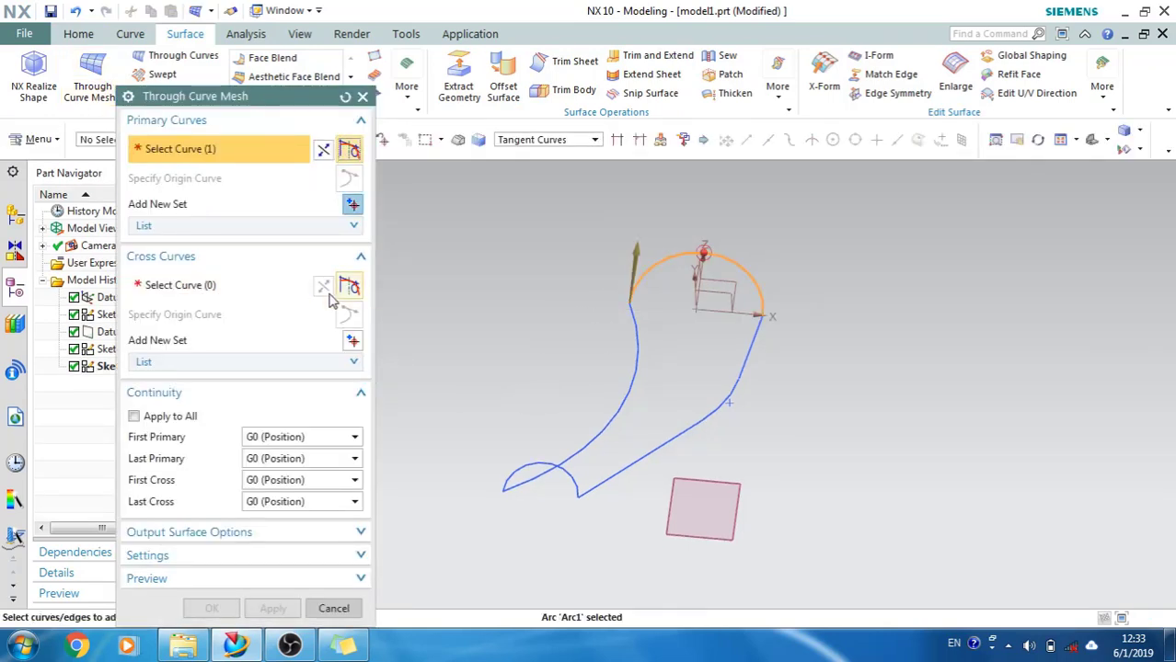
middle_click(584, 314)
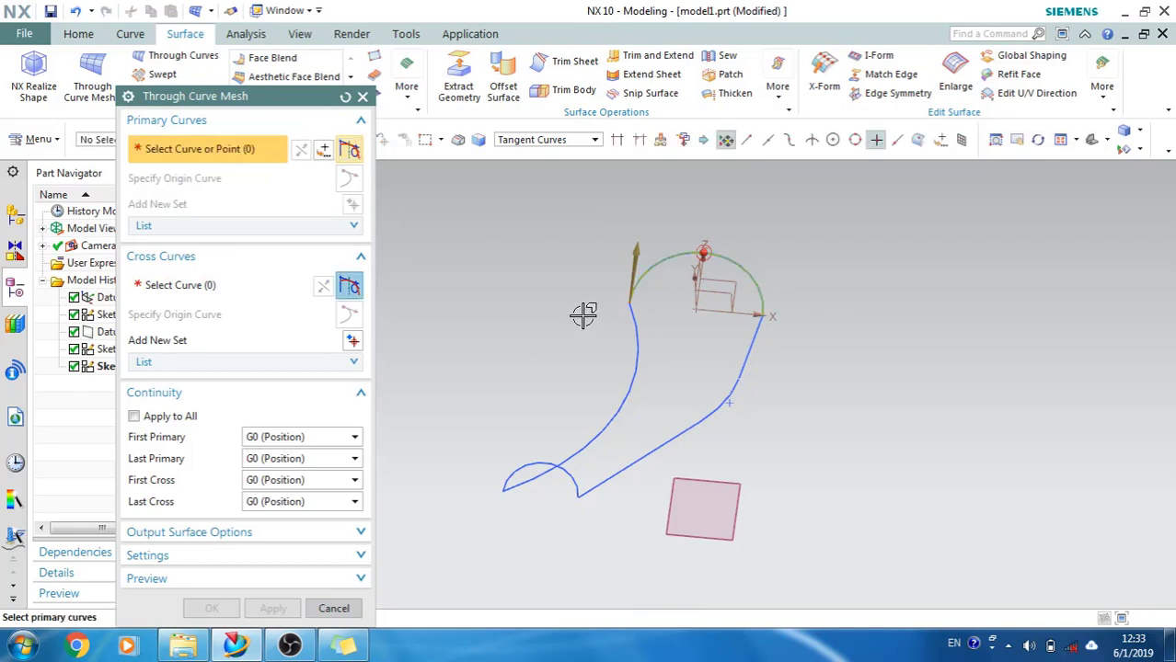
click(502, 481)
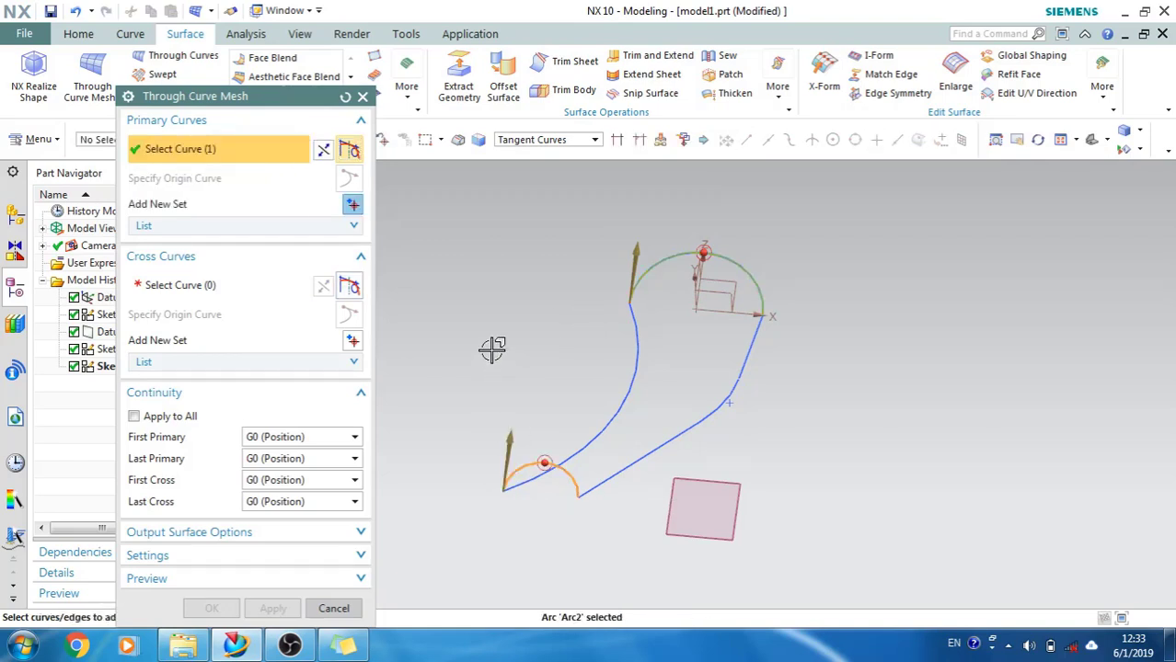
click(219, 292)
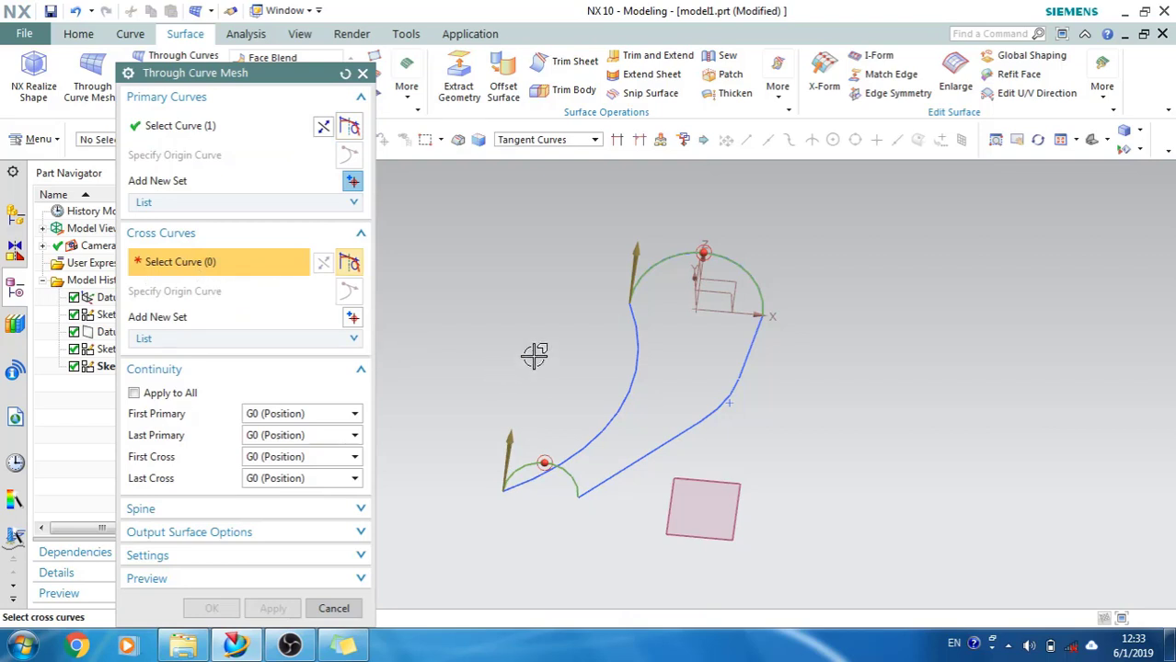
- Pick the inner and outer side curves as cross curves and create the mesh surface
click(630, 317)
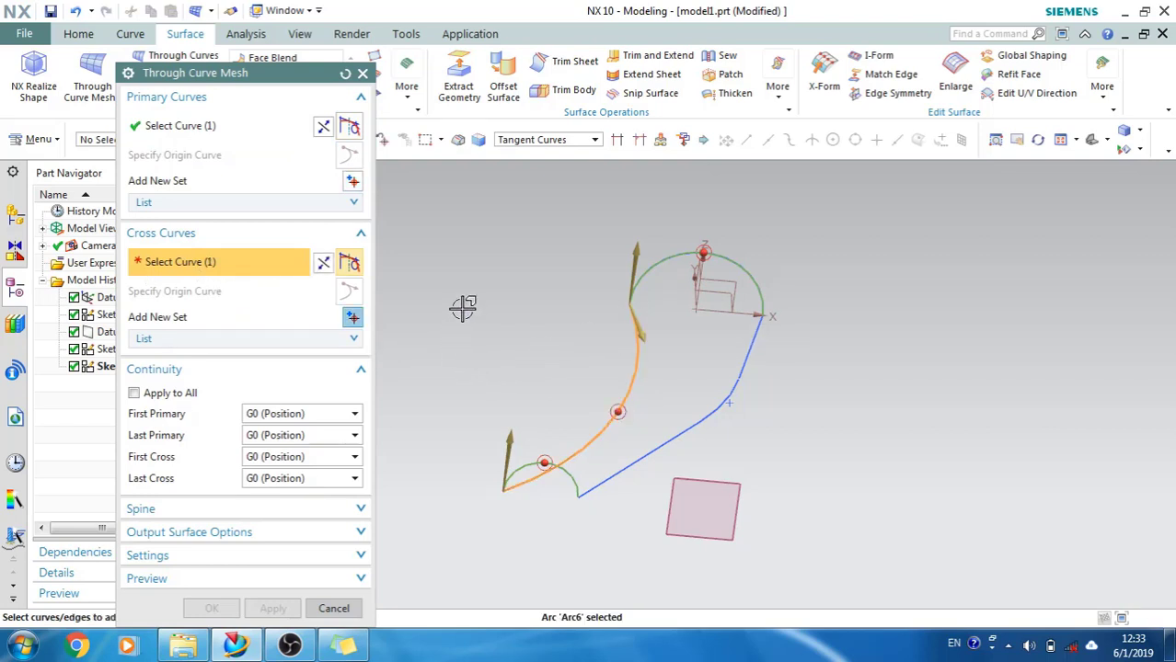
middle_click(463, 310)
click(762, 333)
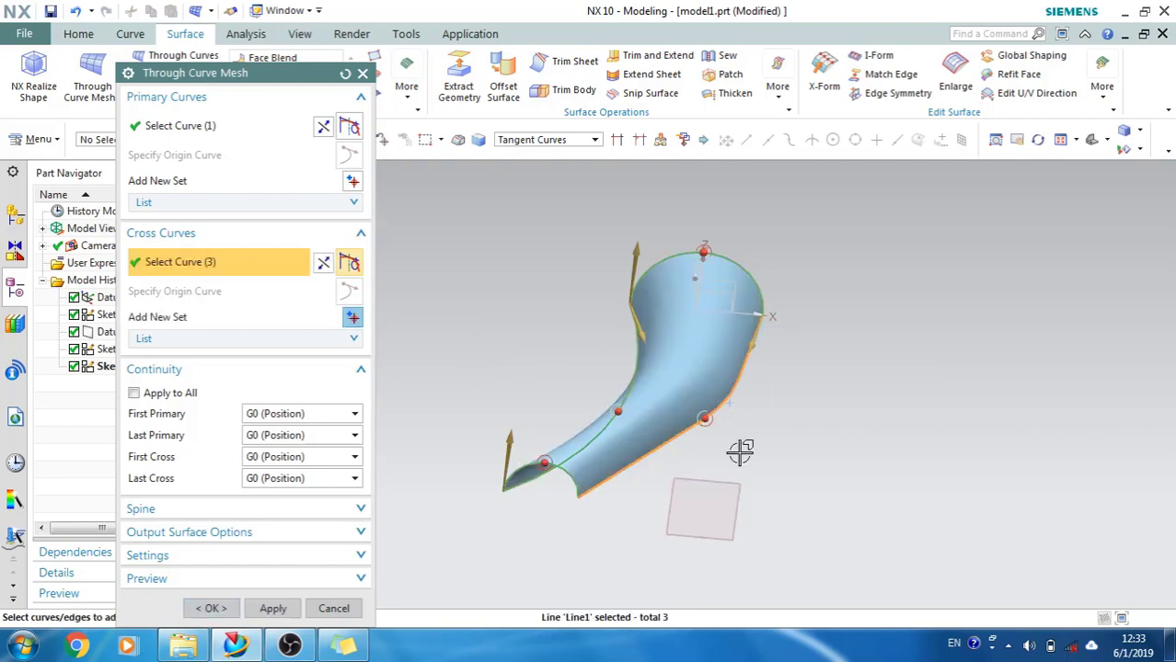
middle_drag(574, 373, 625, 420)
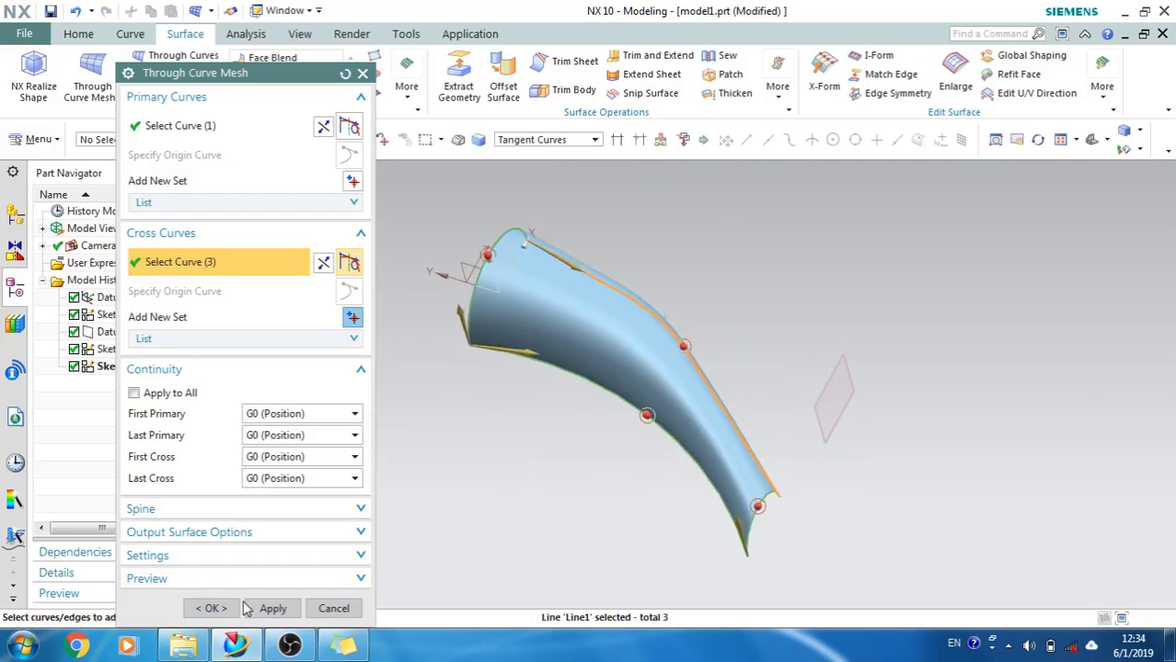
click(211, 608)
middle_drag(489, 466, 554, 415)
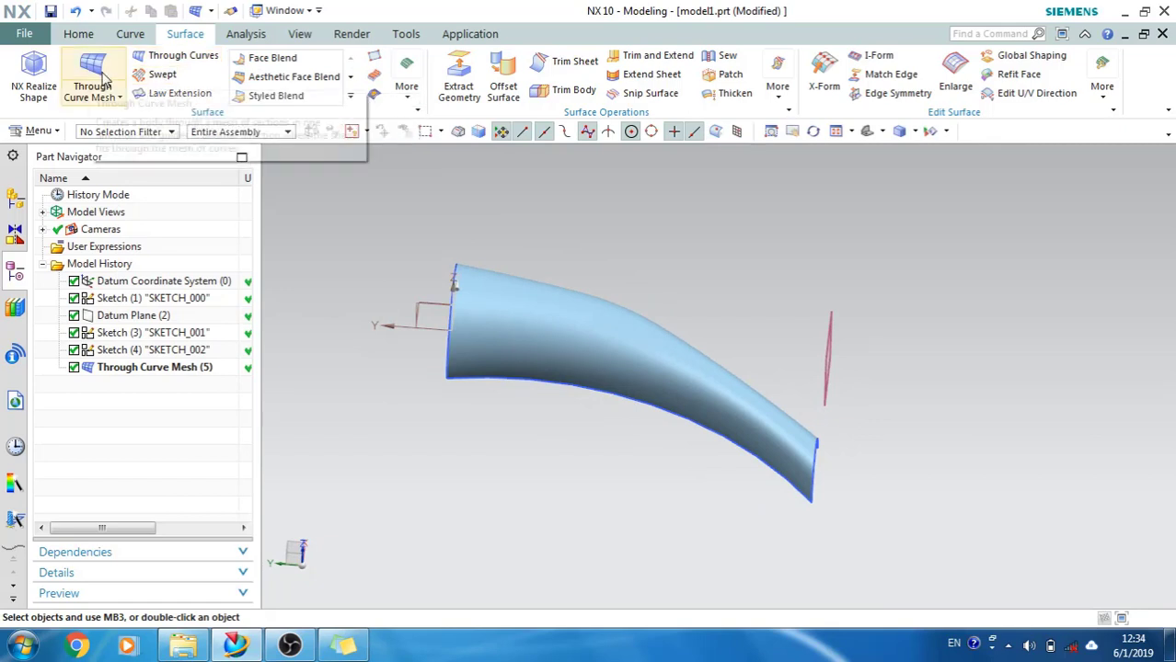
middle_drag(385, 315, 377, 313)
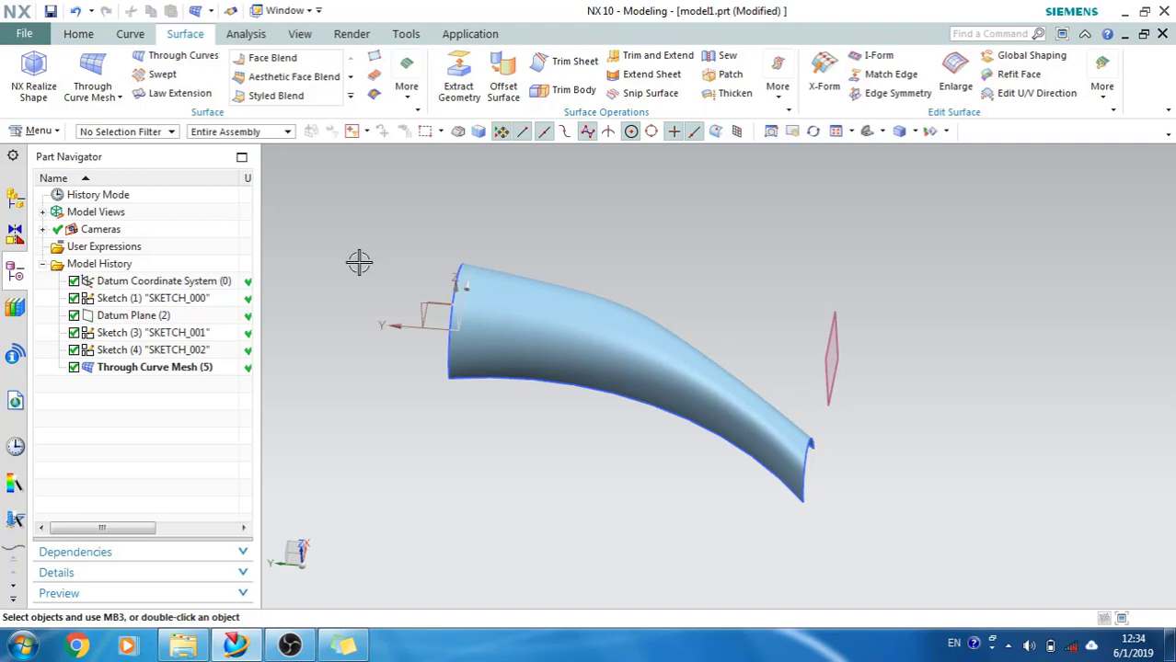
middle_drag(400, 338, 374, 329)
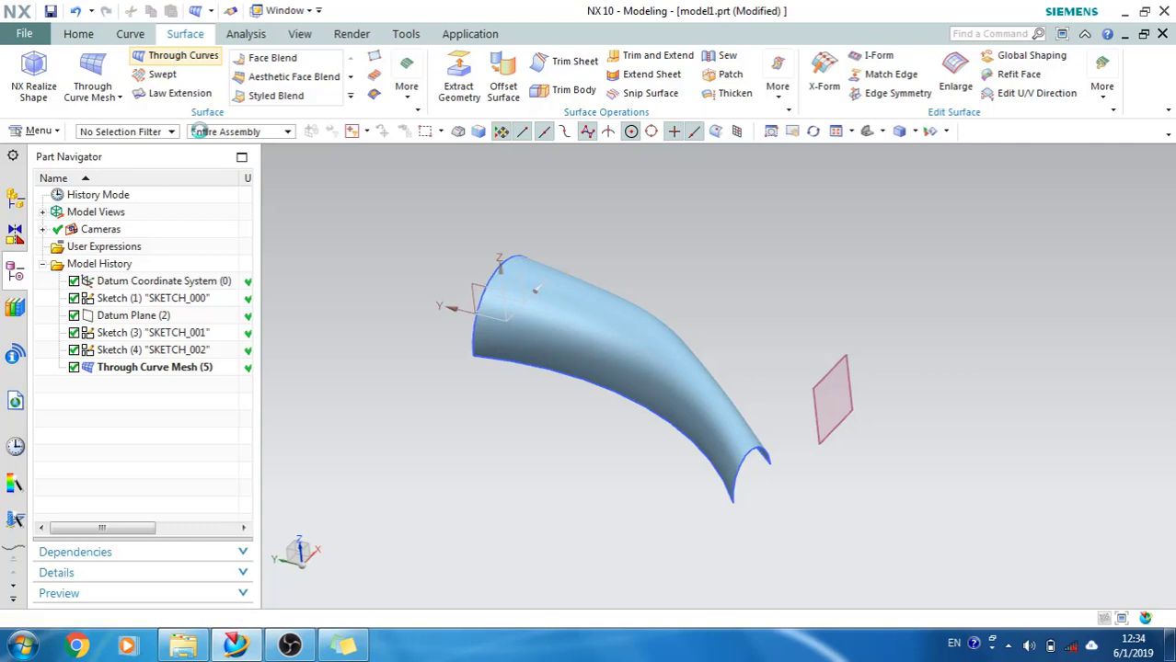
click(170, 56)
click(474, 351)
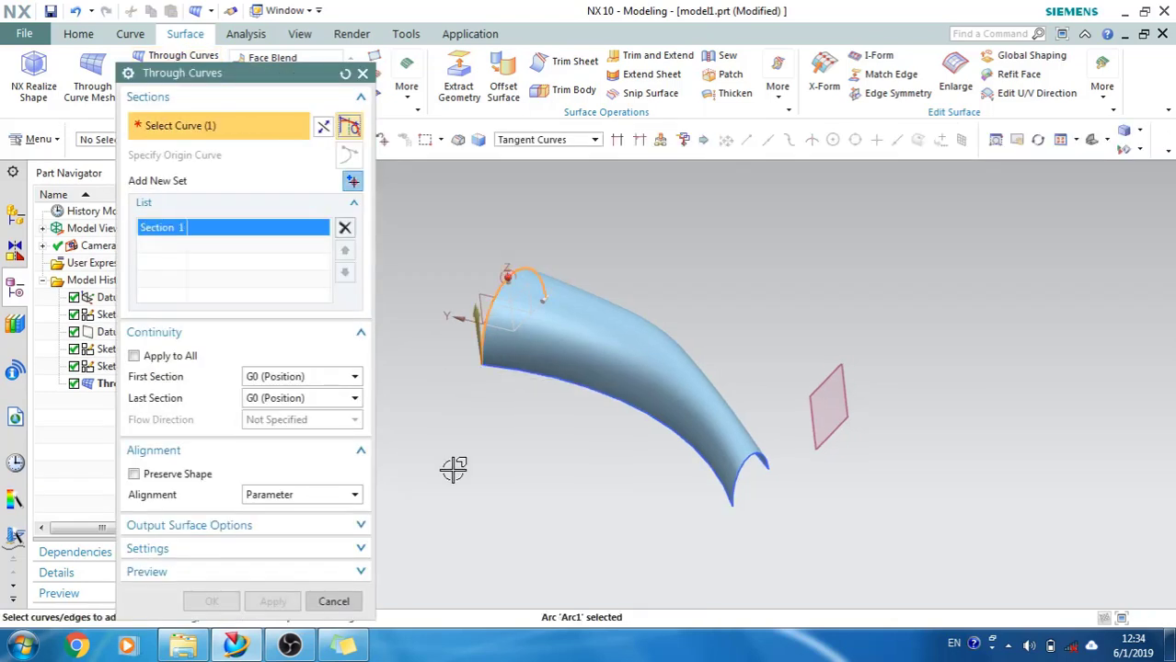
middle_click(471, 465)
click(741, 493)
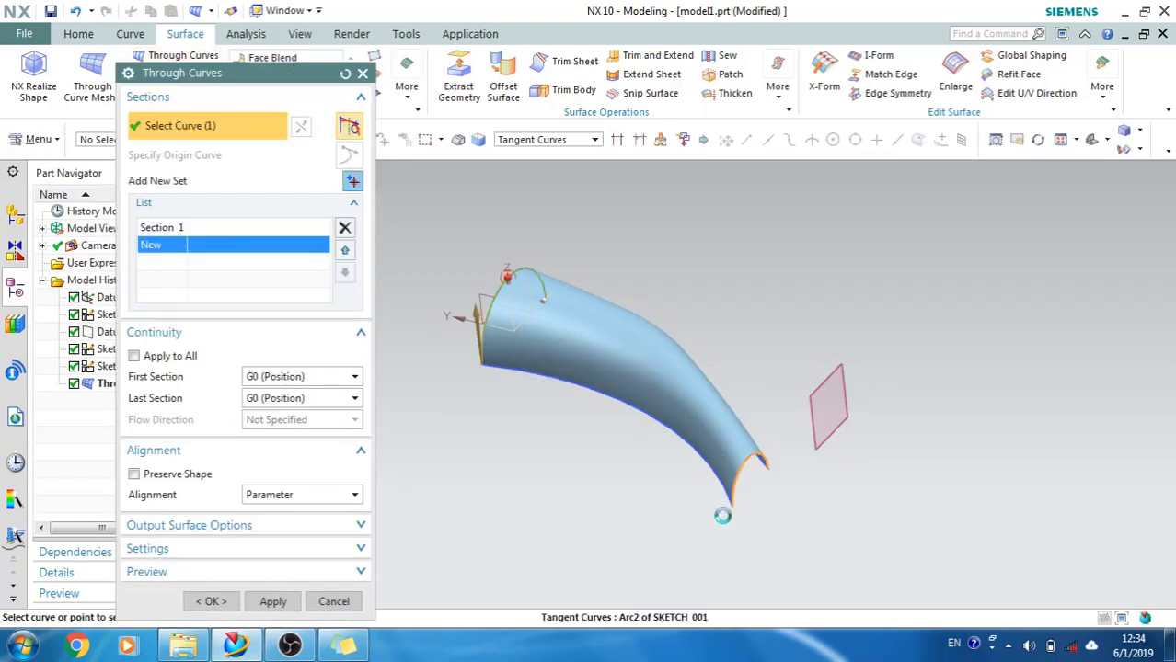
middle_drag(575, 439, 653, 481)
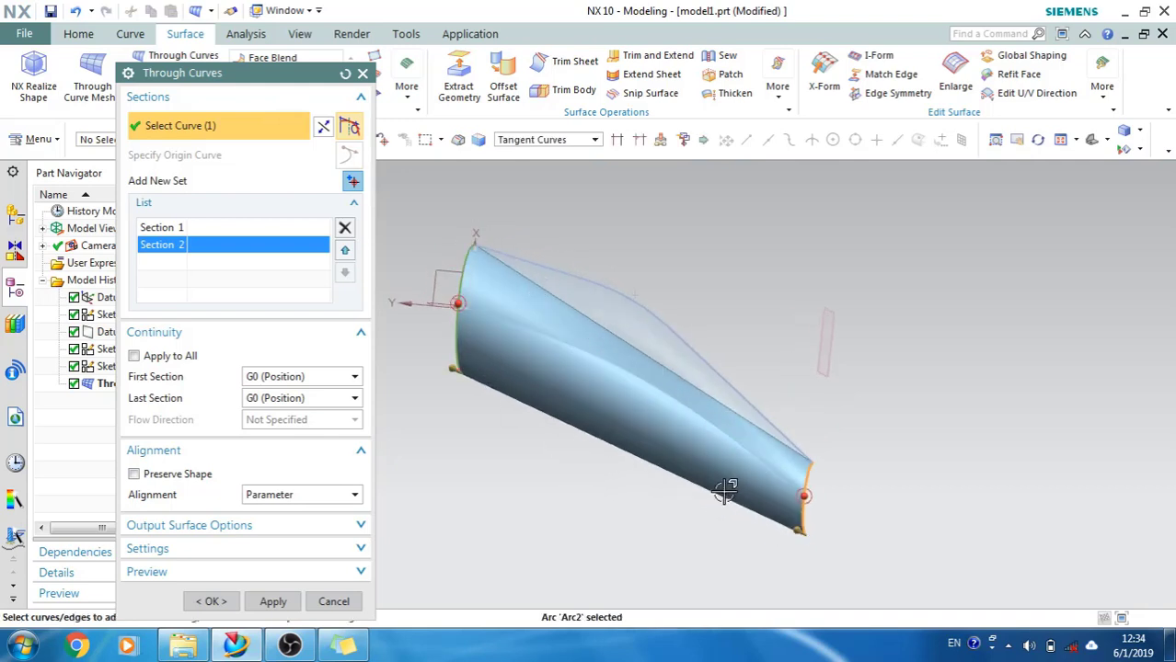
middle_drag(591, 446, 581, 419)
click(333, 602)
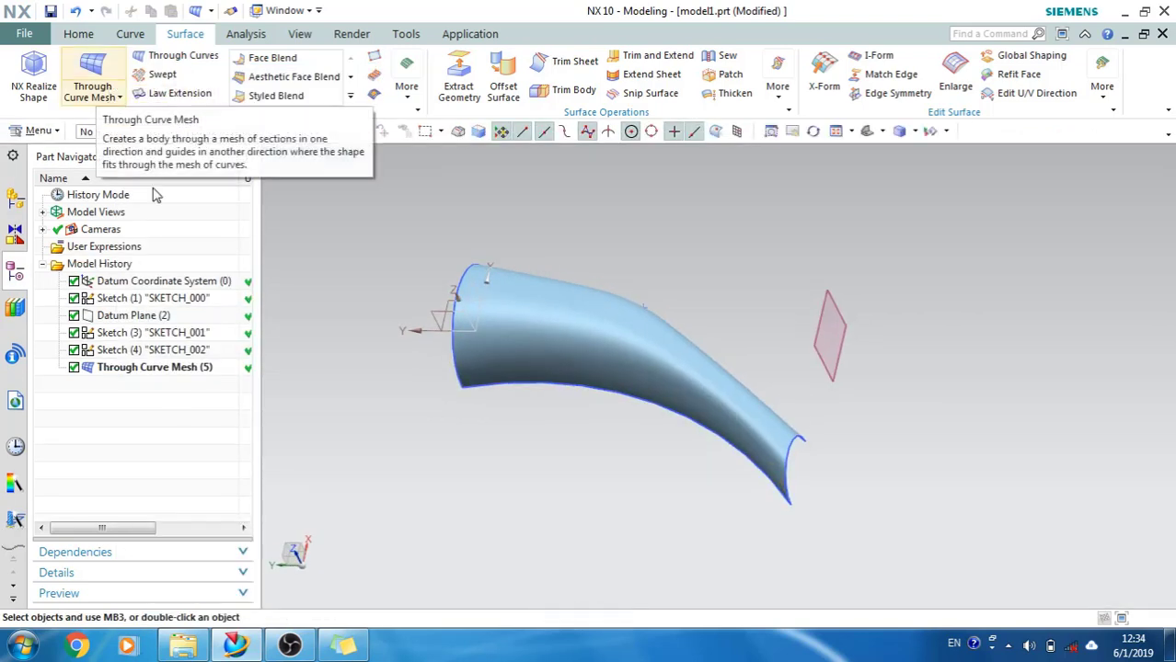
mouse_move(387, 360)
middle_down()
mouse_move(391, 318)
mouse_move(380, 323)
mouse_move(402, 345)
middle_up()
middle_drag(433, 476, 465, 366)
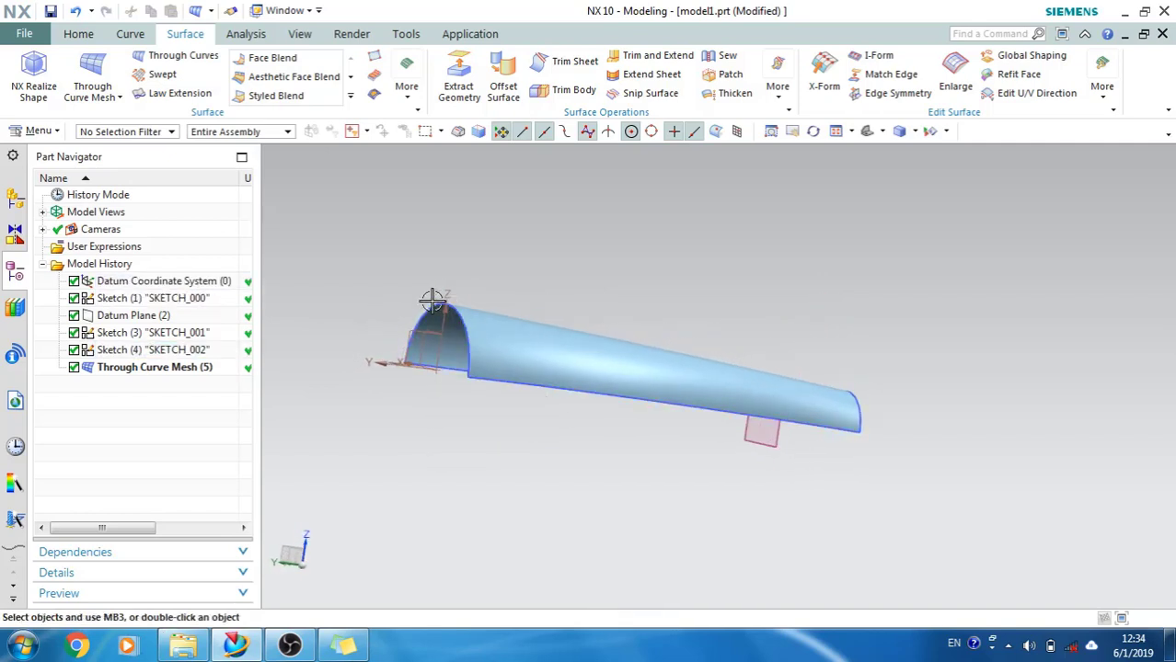
middle_drag(419, 270, 384, 416)
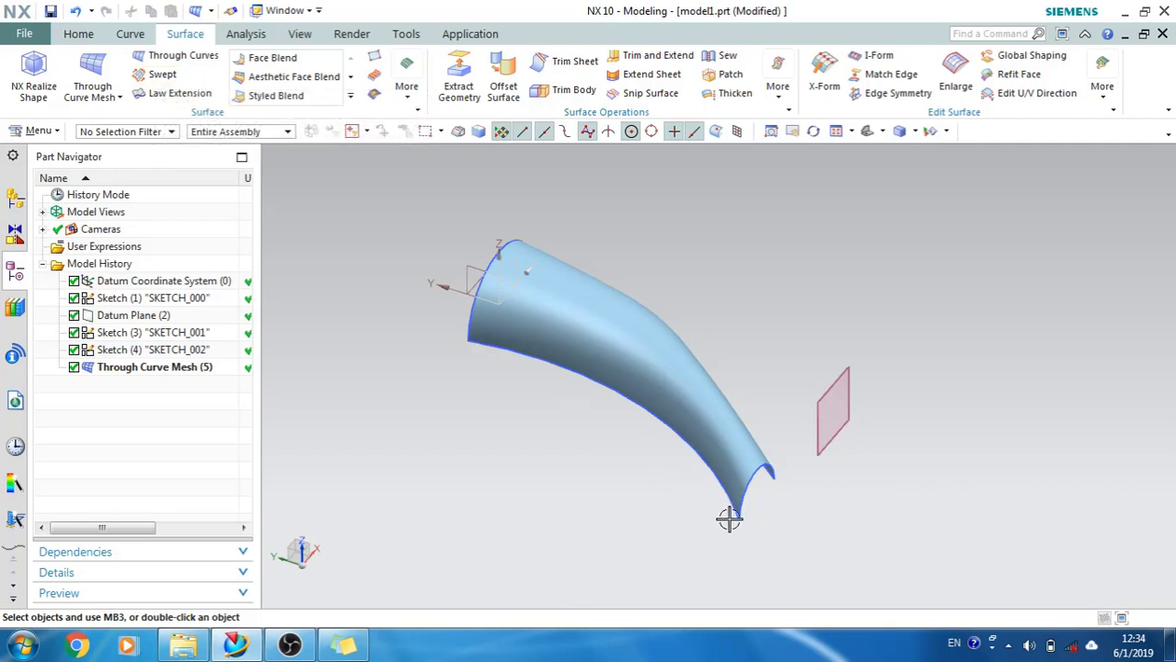
scroll(746, 502, down, 2)
scroll(746, 497, up, 5)
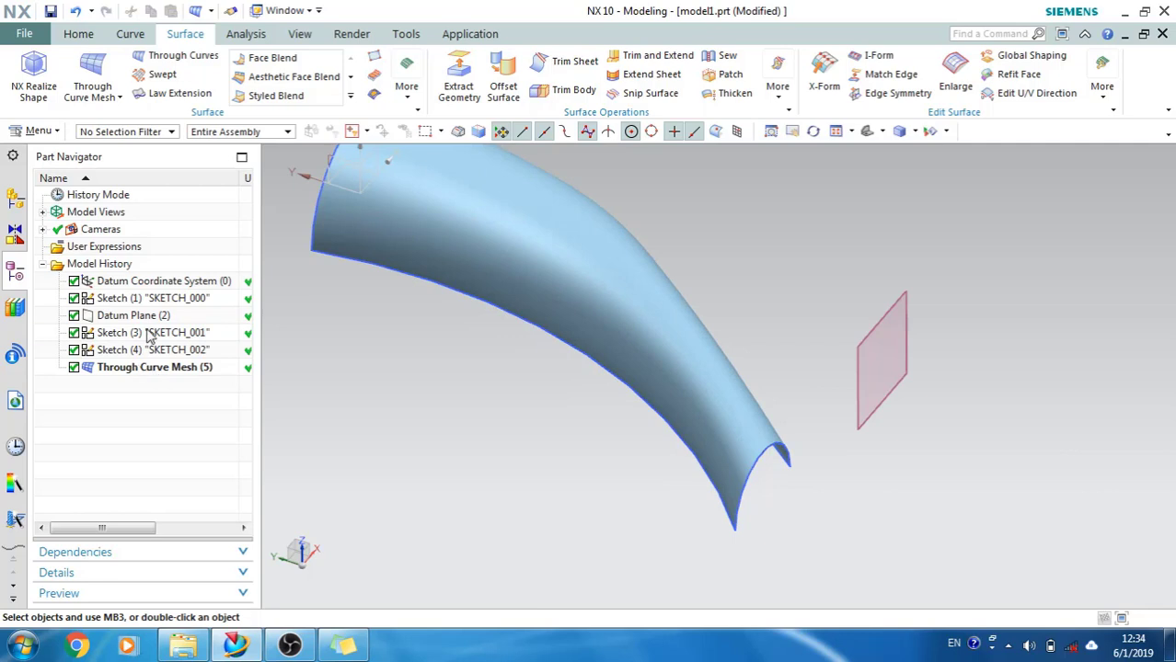
scroll(754, 452, down, 3)
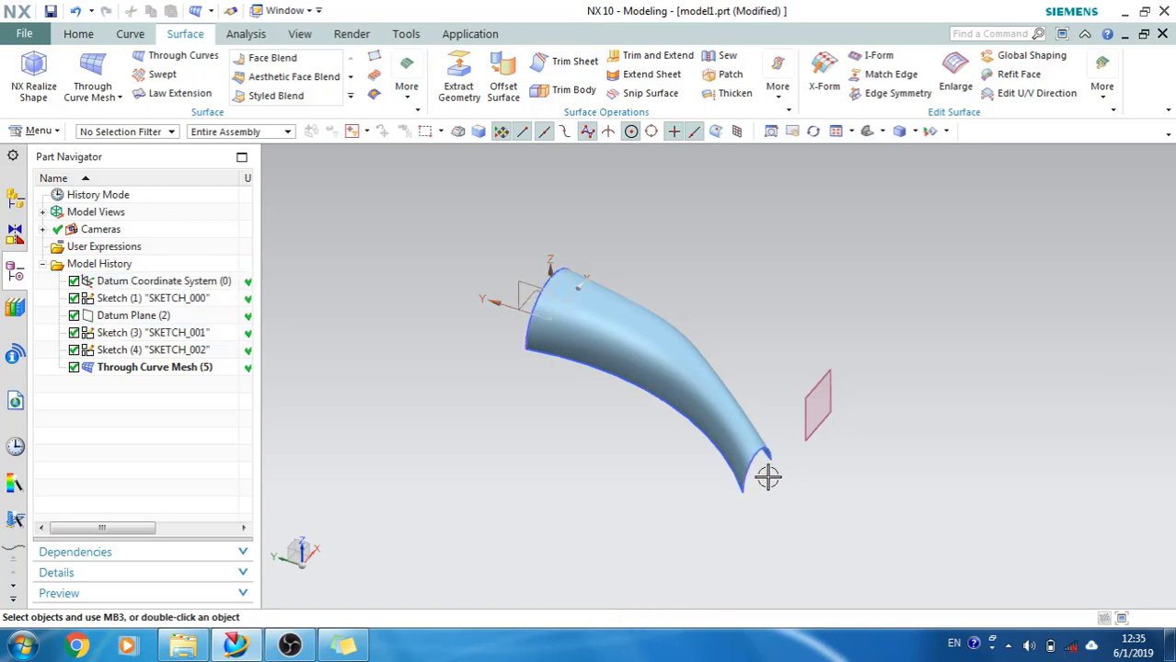
scroll(757, 454, up, 3)
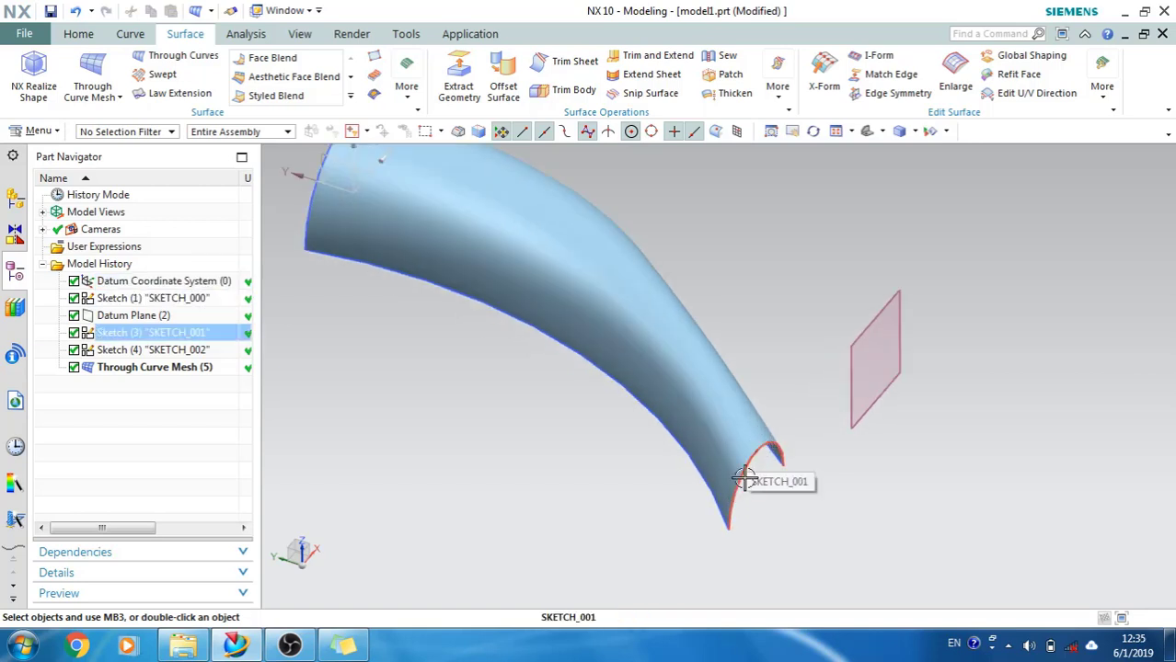
scroll(756, 465, down, 2)
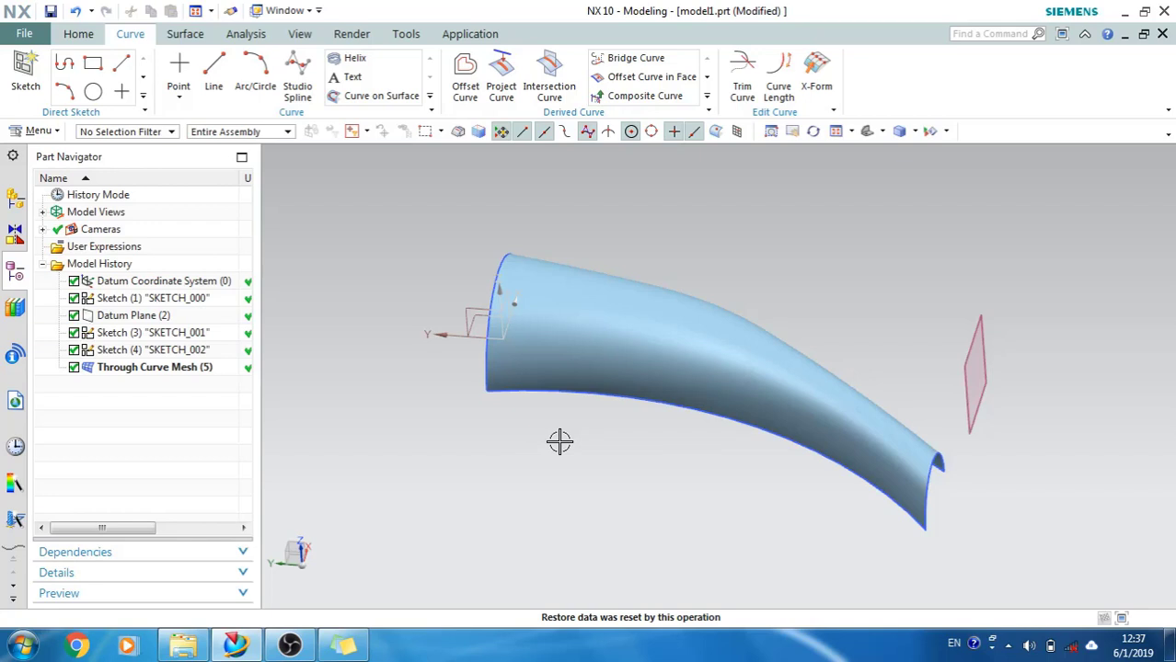
scroll(572, 438, up, 2)
scroll(572, 433, down, 5)
mouse_move(572, 433)
middle_down()
mouse_move(559, 425)
mouse_move(607, 446)
middle_up()
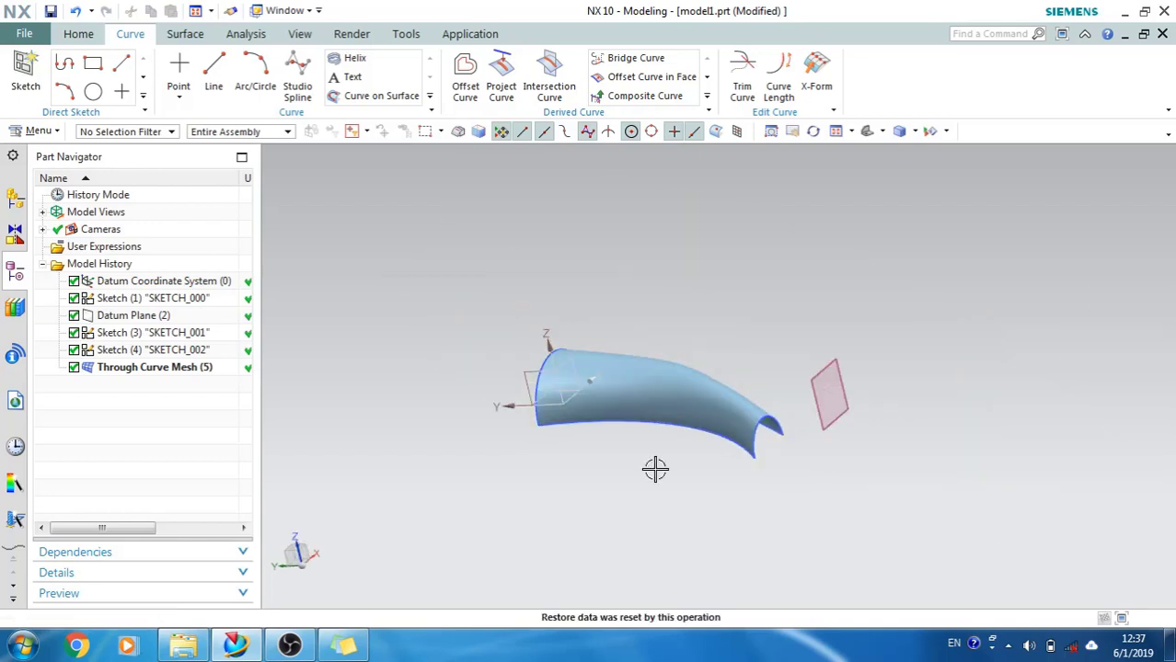
scroll(756, 430, up, 4)
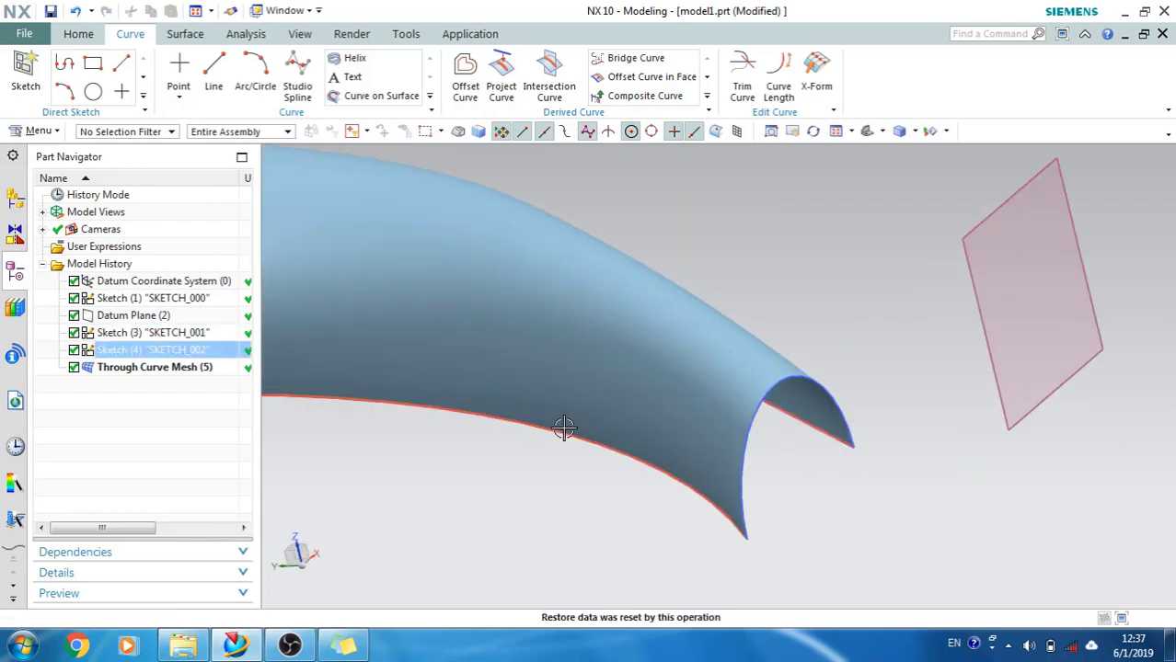
middle_drag(598, 402, 661, 319)
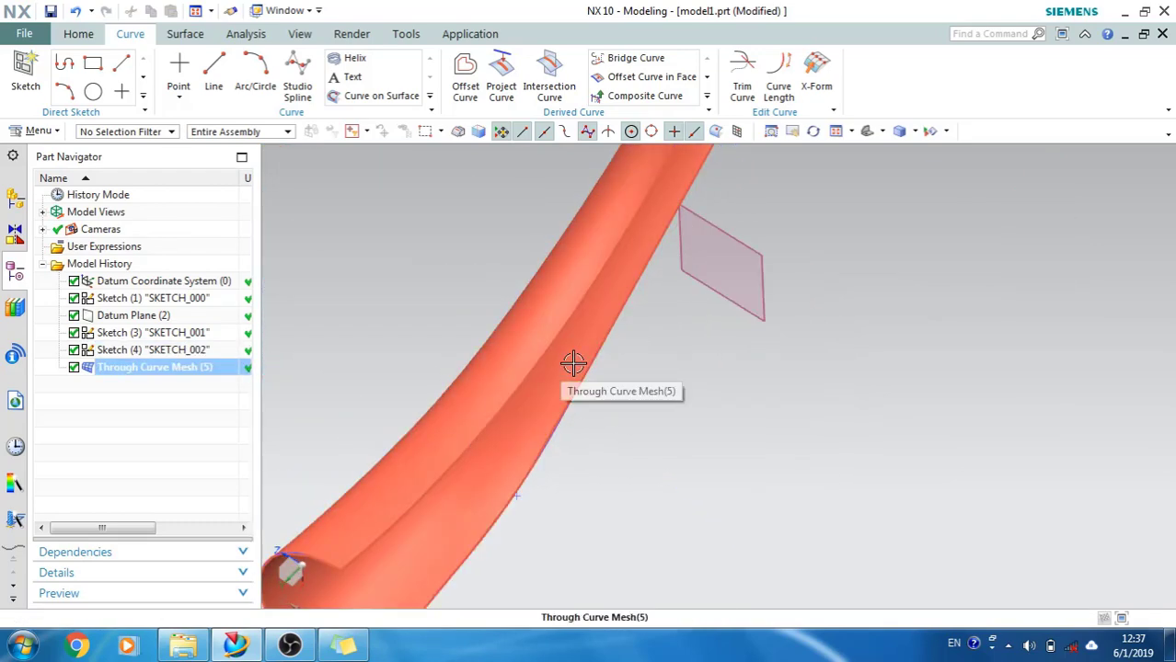
scroll(572, 362, down, 5)
mouse_move(572, 363)
middle_down()
mouse_move(526, 370)
mouse_move(522, 420)
mouse_move(543, 439)
mouse_move(490, 481)
mouse_move(524, 474)
middle_up()
scroll(483, 489, up, 6)
scroll(484, 491, down, 2)
- Start a new sketch on the datum XY plane
click(26, 72)
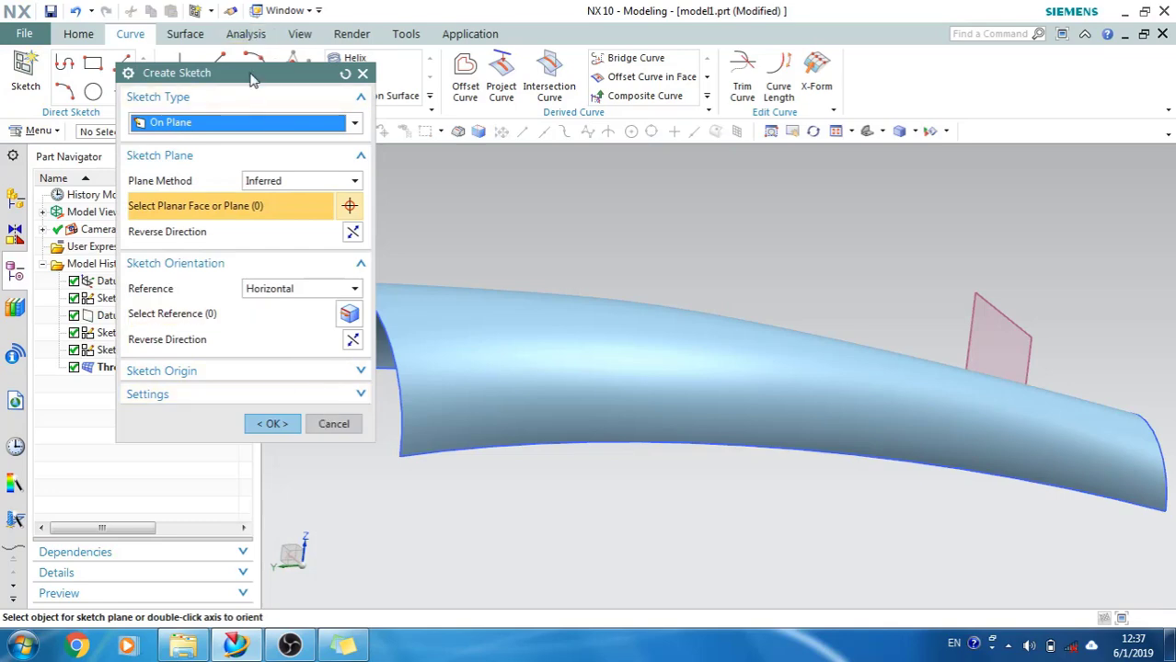
drag(249, 82, 67, 117)
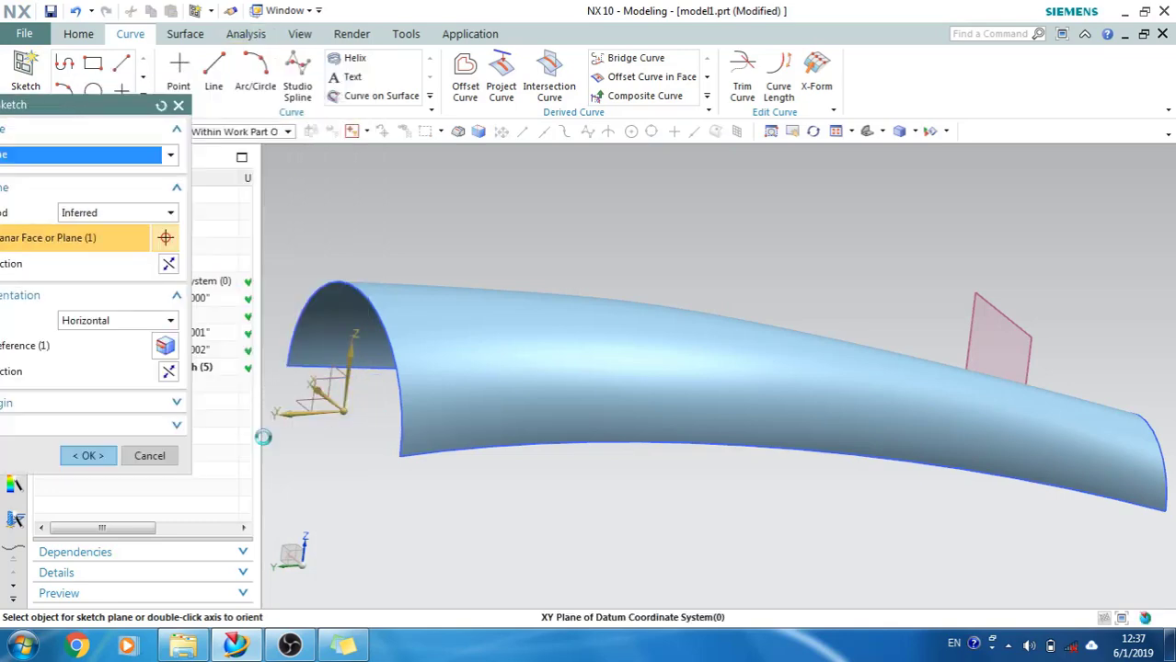
click(313, 391)
key(Return)
mouse_move(515, 308)
middle_down()
mouse_move(548, 328)
mouse_move(566, 361)
middle_up()
- Draw a straight line joining two opposite arc endpoints
click(158, 62)
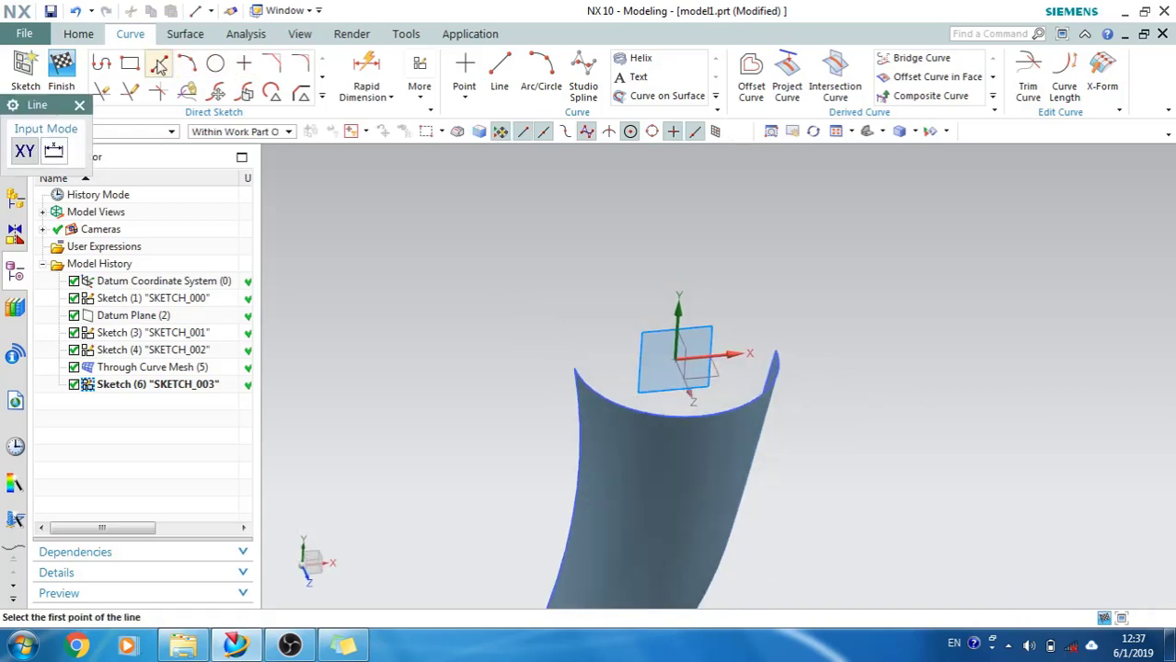
click(572, 368)
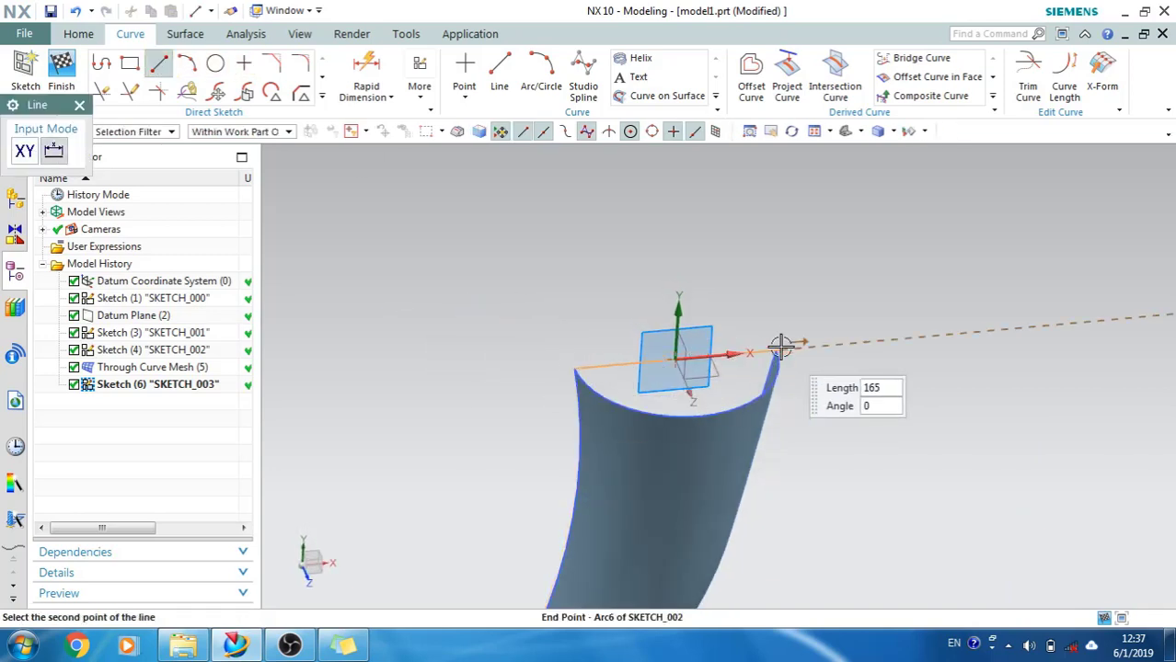
click(777, 353)
scroll(428, 235, down, 3)
scroll(429, 236, up, 6)
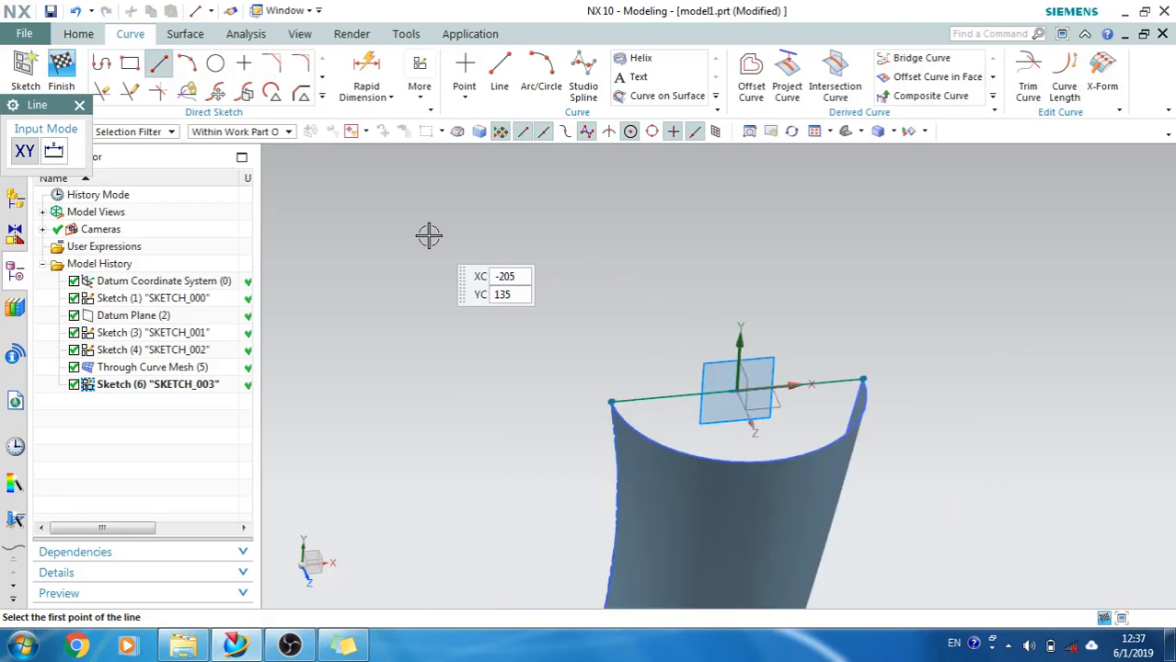
scroll(406, 422, down, 4)
middle_drag(405, 422, 457, 232)
scroll(457, 228, down, 4)
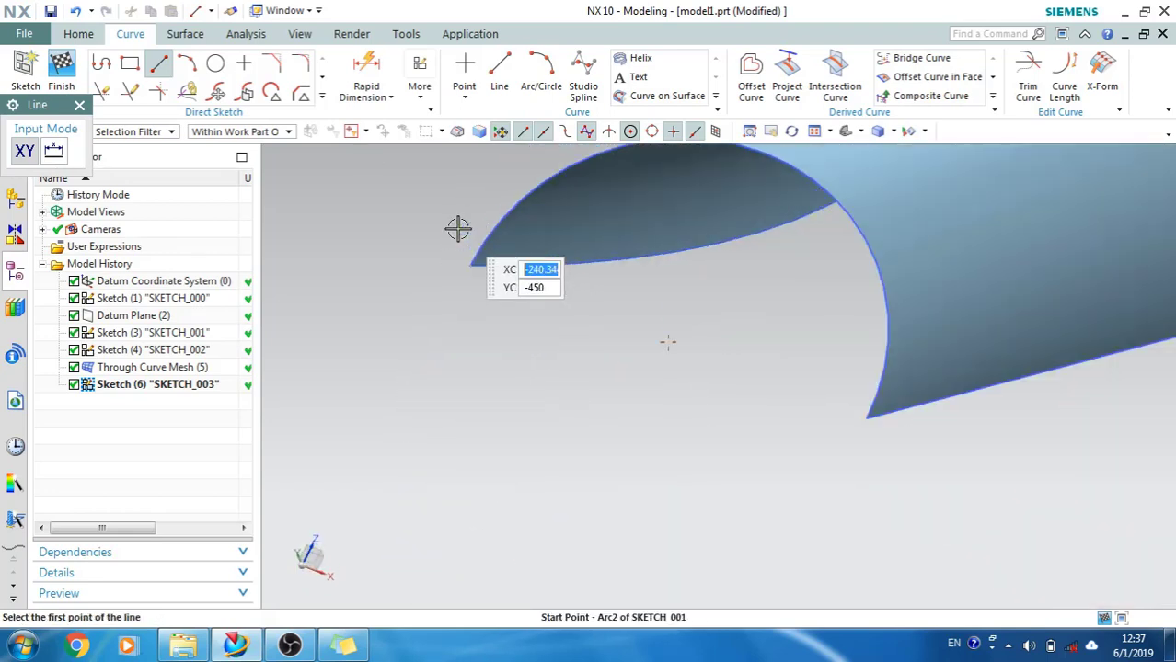
- Draw a line from the arc's endpoint to the base edge's endpoint and finish SKETCH_003
click(478, 287)
scroll(395, 340, down, 2)
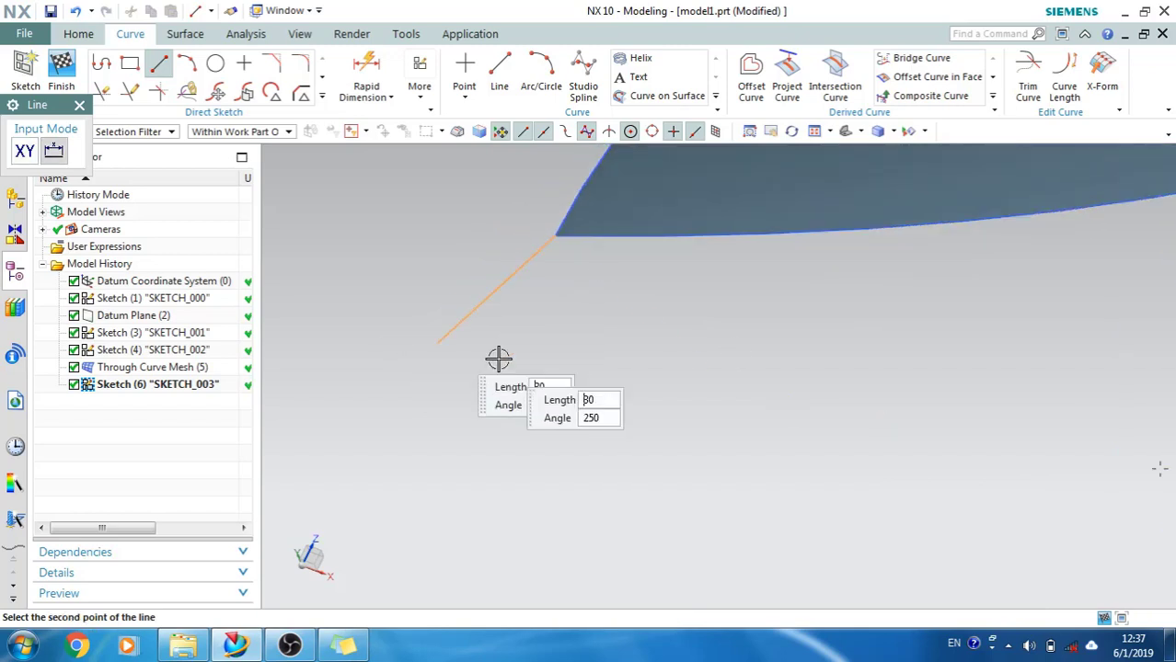
scroll(623, 341, up, 4)
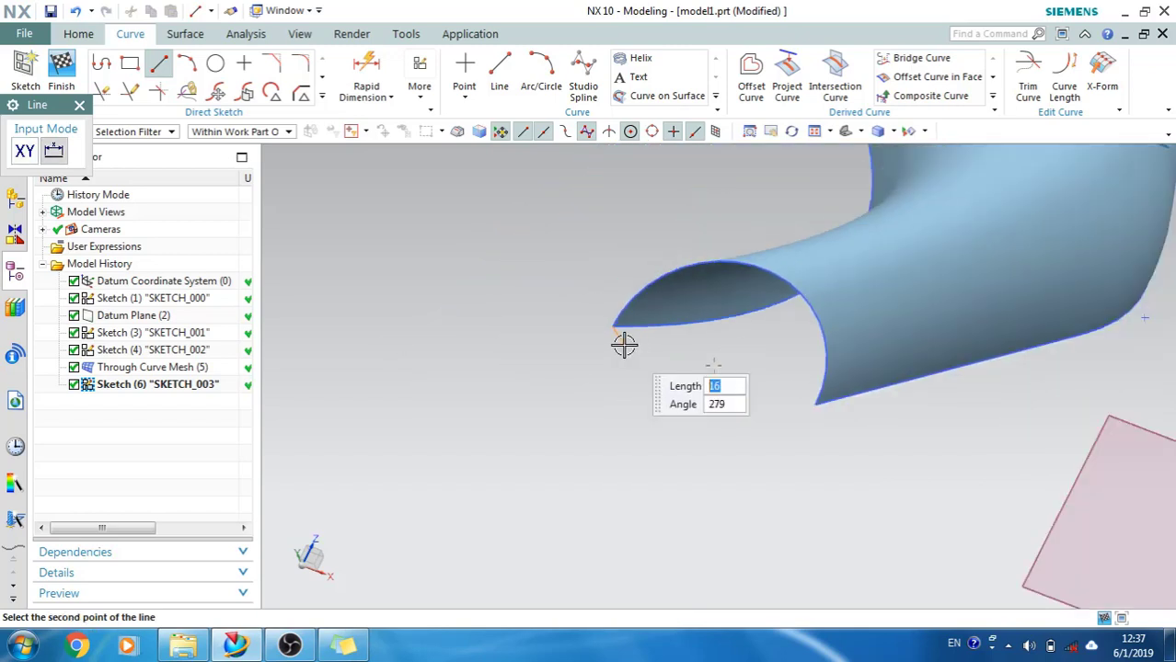
click(810, 402)
click(61, 69)
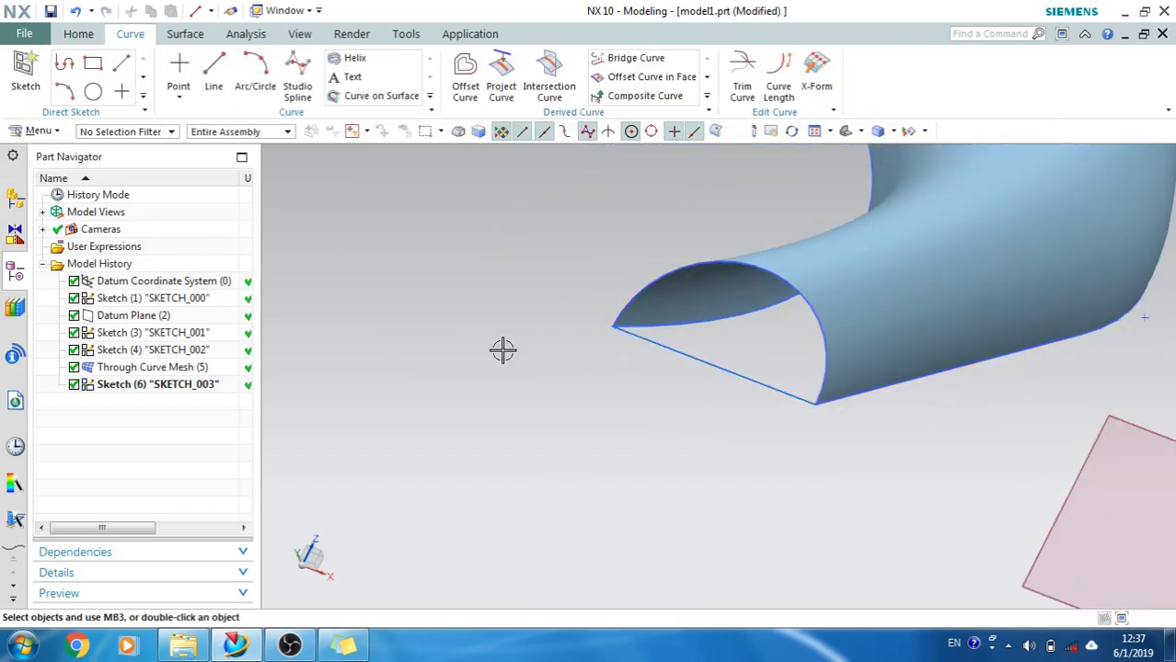
mouse_move(580, 318)
middle_down()
mouse_move(603, 239)
mouse_move(603, 262)
mouse_move(638, 294)
mouse_move(611, 336)
middle_up()
scroll(602, 239, up, 3)
- Start a Bounded Plane and pick Line3, Arc6 and Line4 to close the bottom boundary loop
click(185, 34)
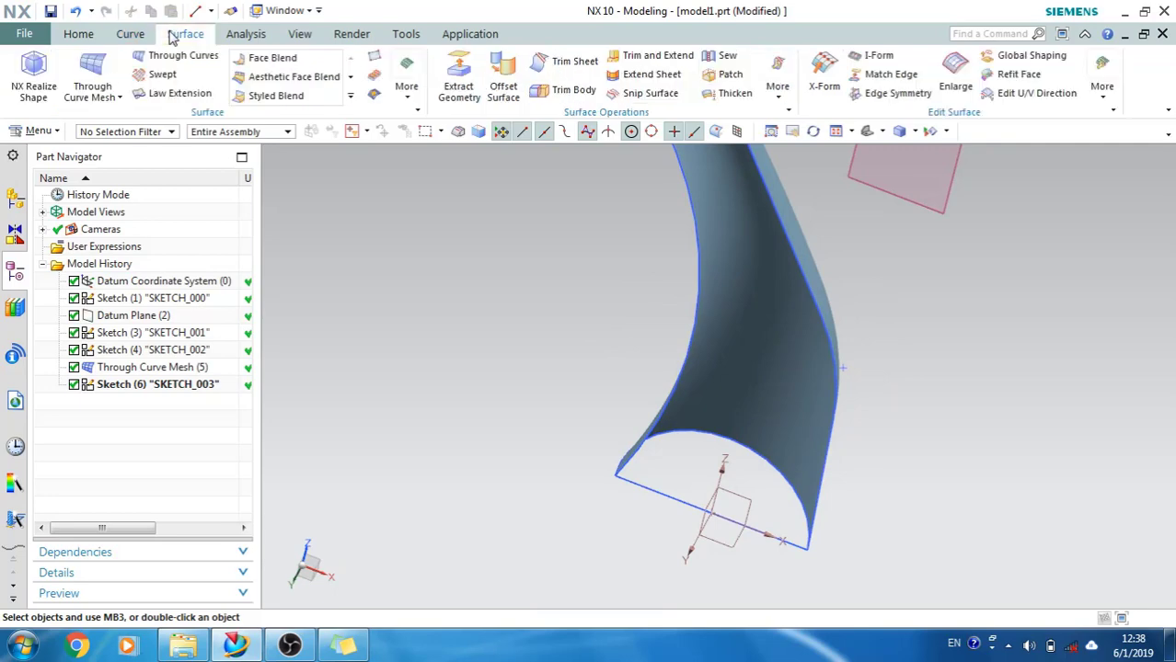
click(406, 73)
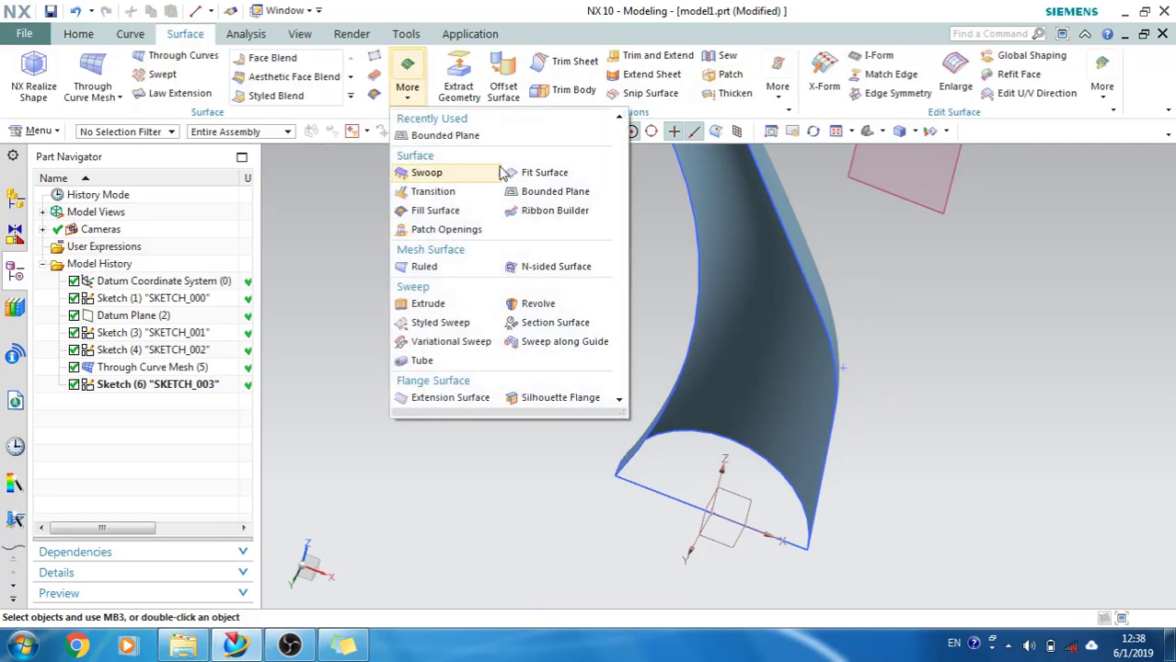
click(557, 192)
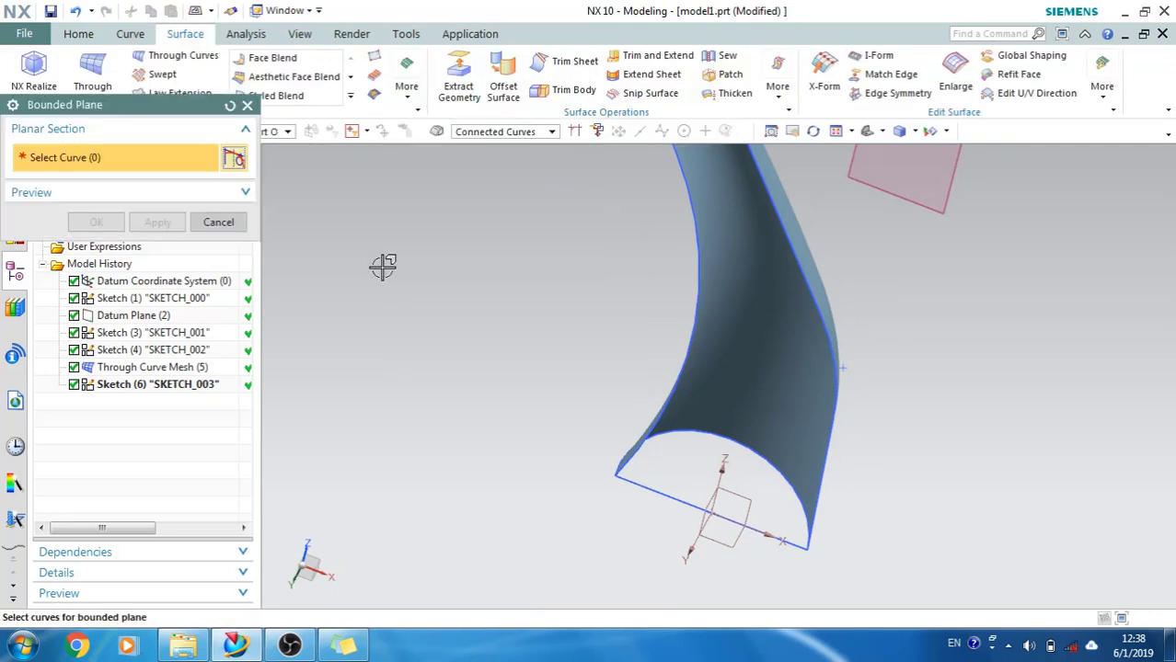
click(629, 481)
scroll(629, 479, down, 3)
scroll(628, 479, up, 4)
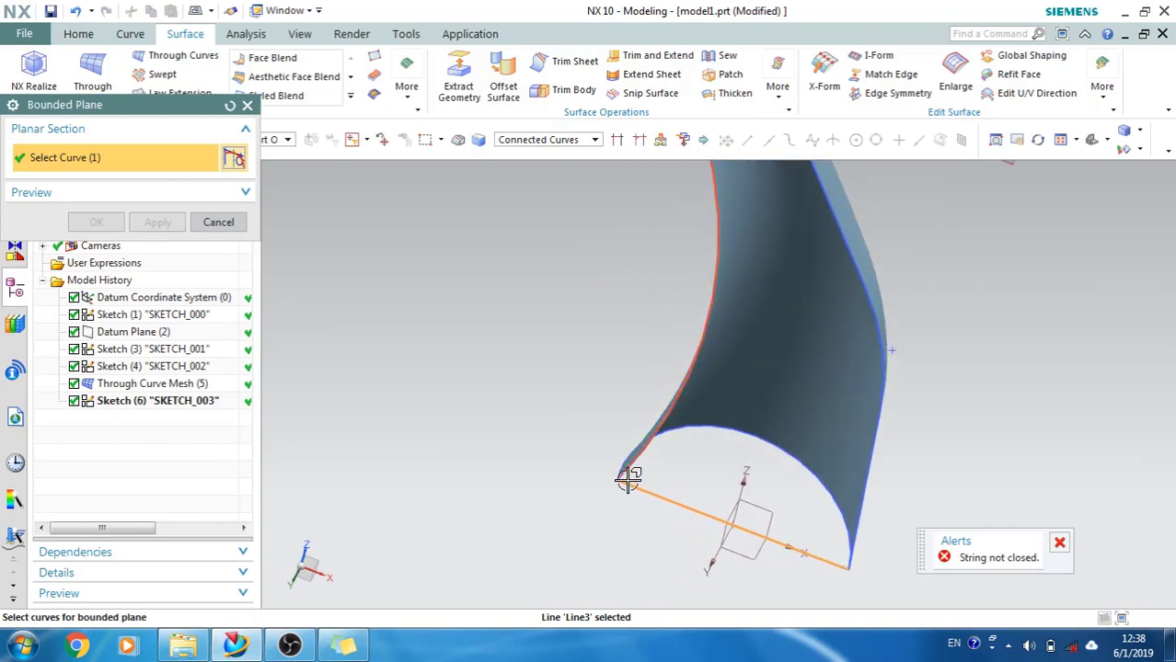
click(630, 472)
scroll(561, 509, down, 3)
scroll(611, 340, up, 4)
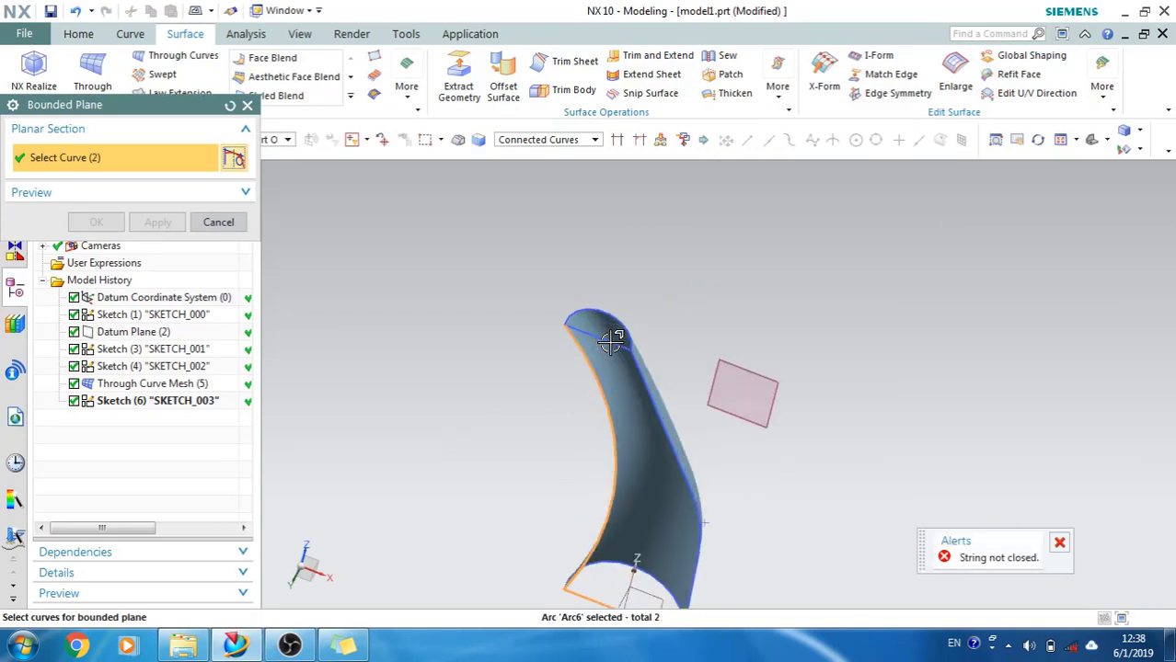
click(662, 397)
- Check the 6-curve bottom cap preview and accept it as Bounded Plane (7)
scroll(598, 304, down, 4)
middle_drag(596, 354, 631, 365)
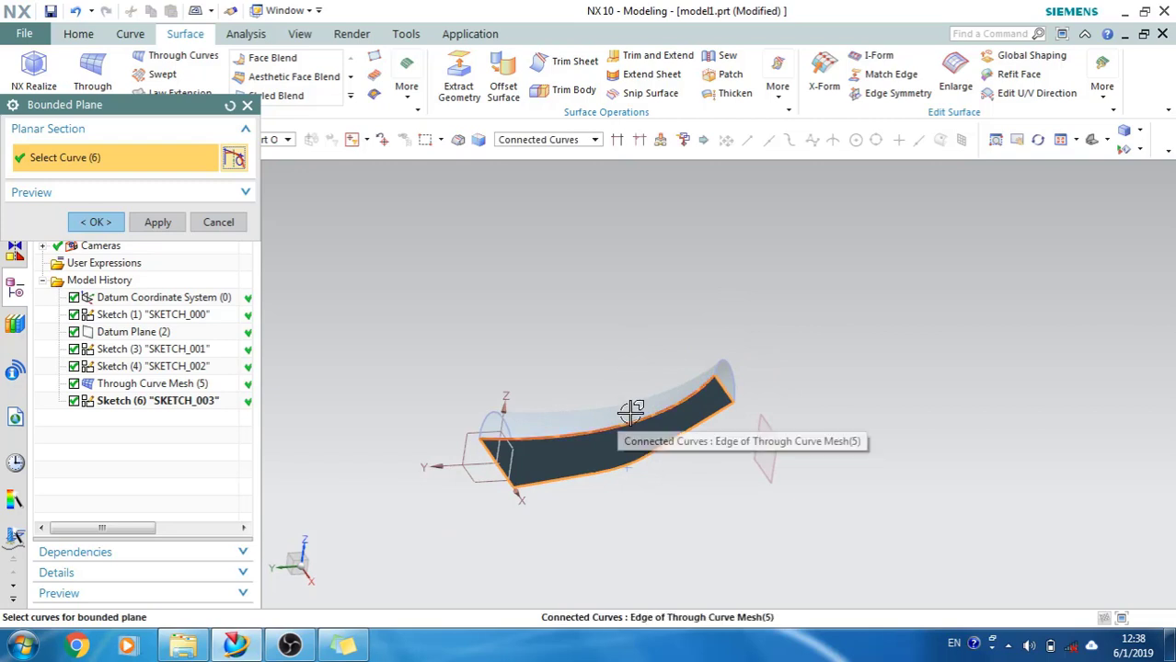
scroll(592, 421, up, 2)
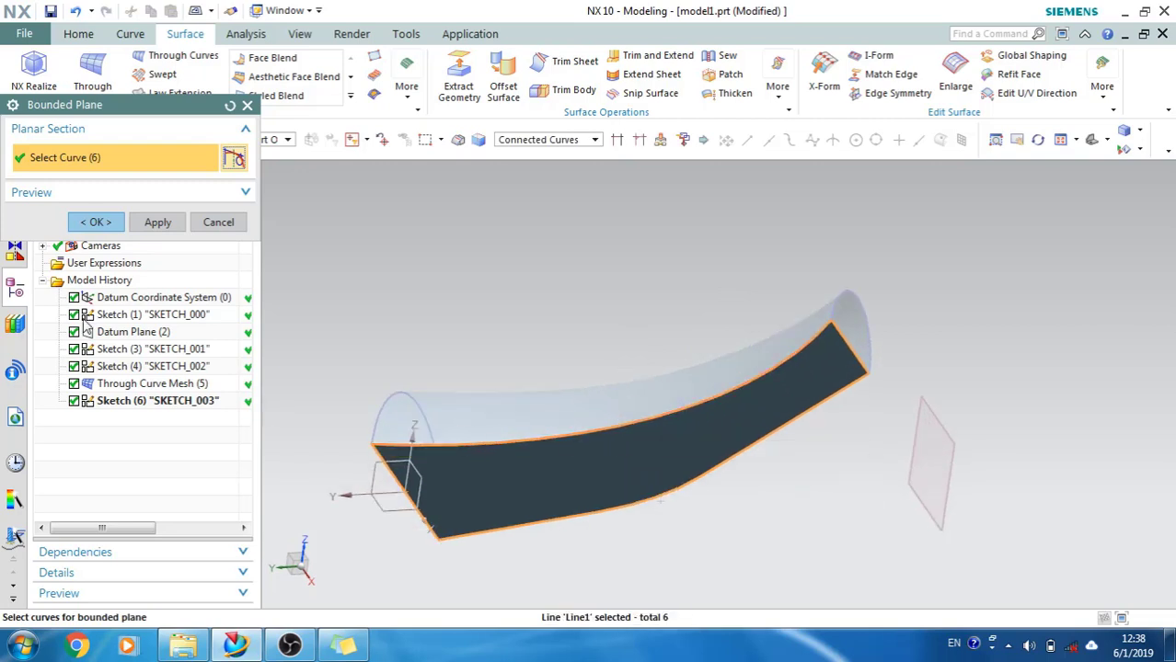
click(98, 222)
middle_drag(535, 369, 516, 400)
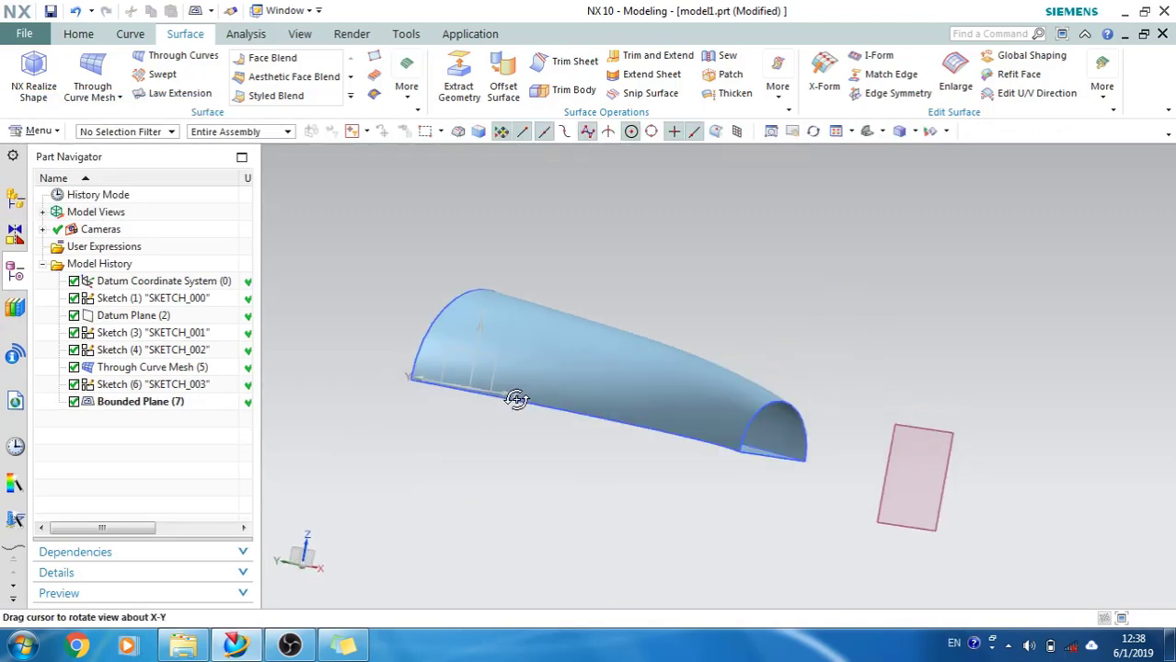
- Cap the half-round end with Bounded Plane (8) bounded by its straight line and arc
scroll(757, 469, up, 2)
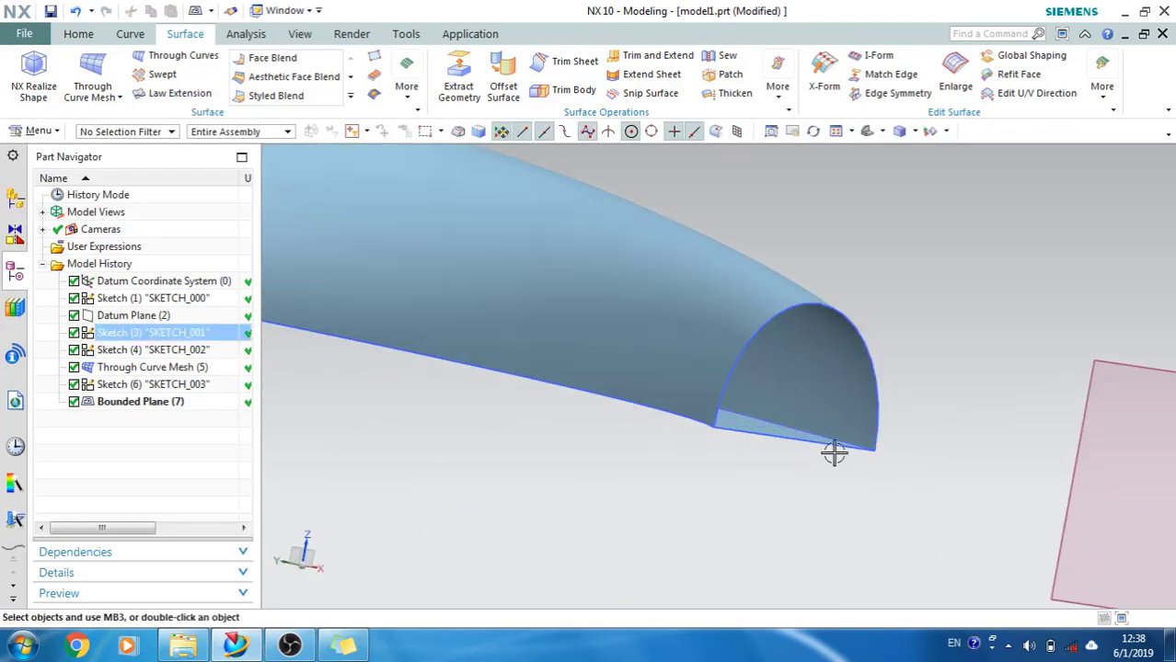
scroll(745, 322, down, 1)
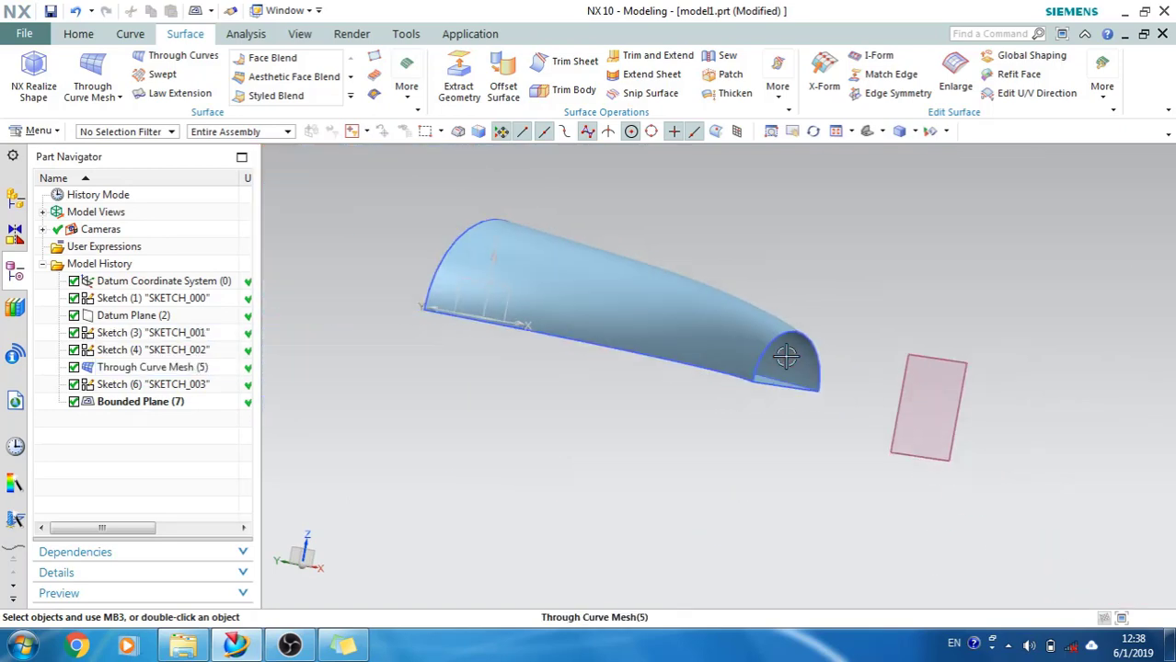
middle_drag(507, 221, 464, 267)
middle_drag(406, 230, 334, 206)
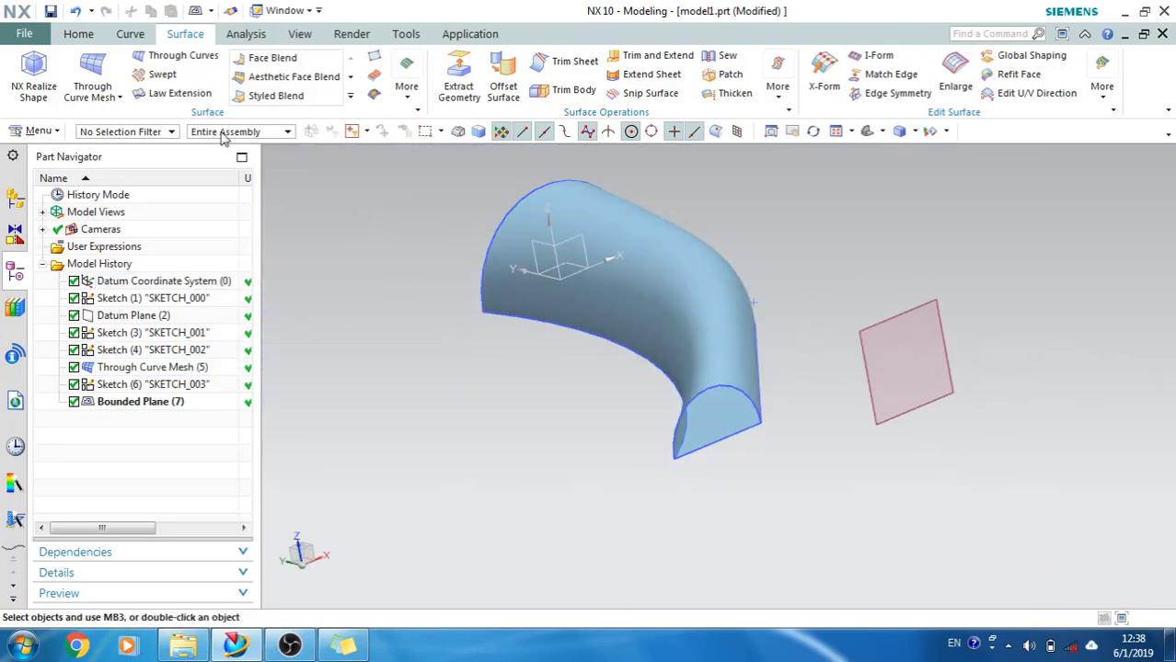
click(193, 11)
scroll(720, 469, up, 5)
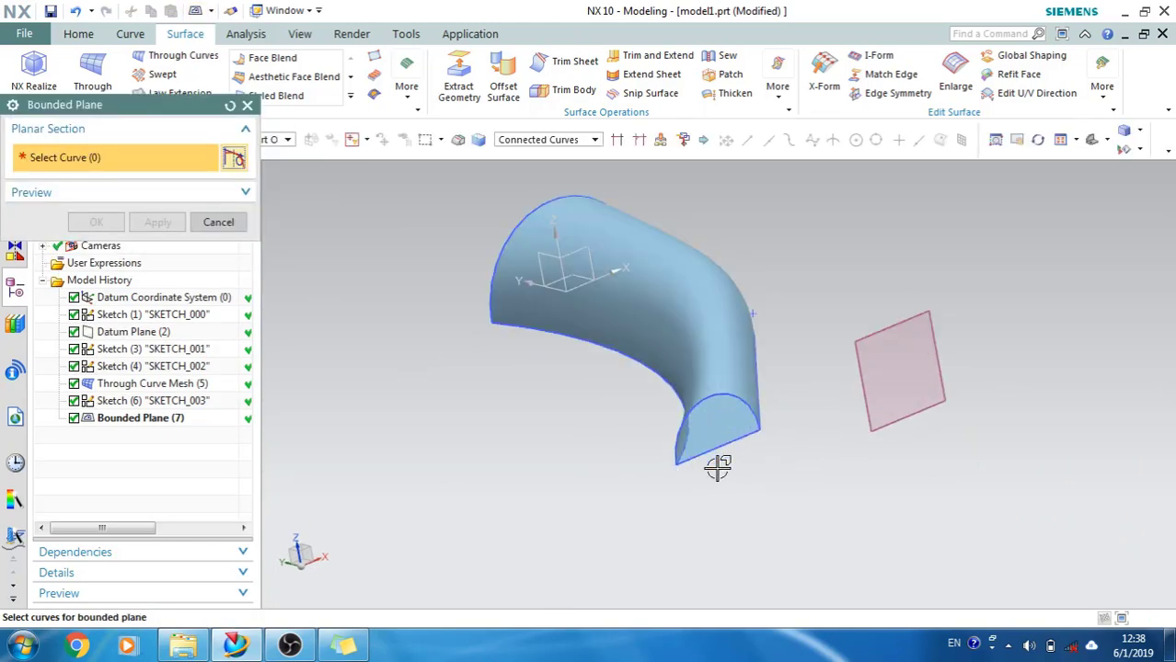
click(604, 452)
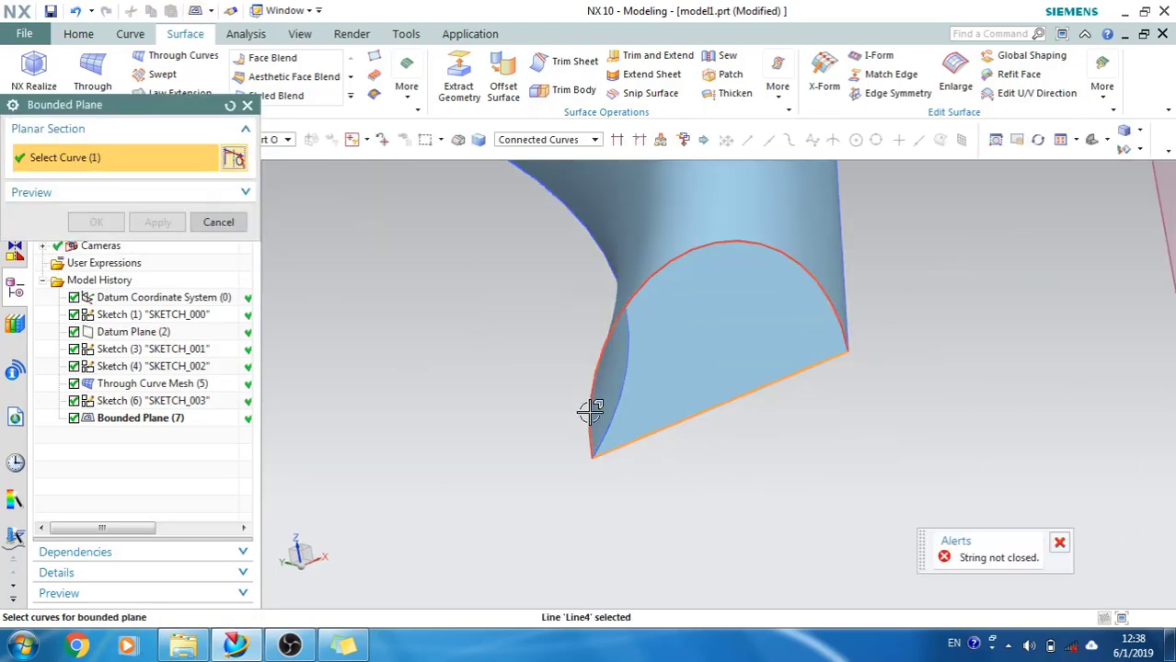
click(589, 409)
scroll(574, 403, down, 3)
scroll(574, 403, down, 2)
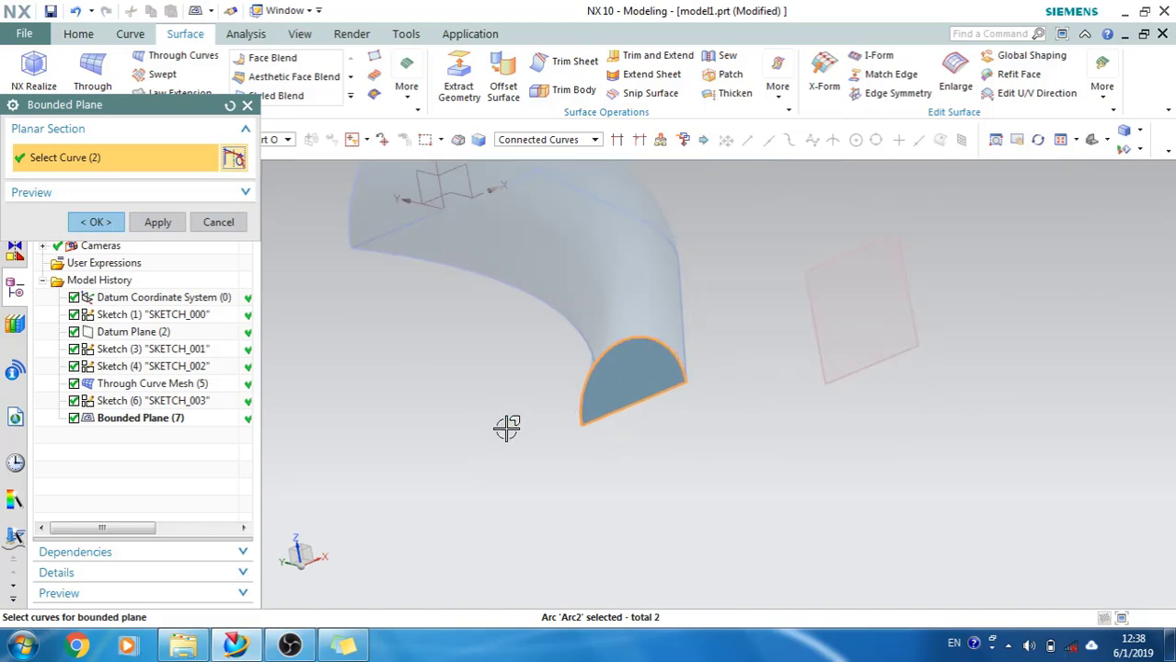
middle_drag(506, 426, 541, 446)
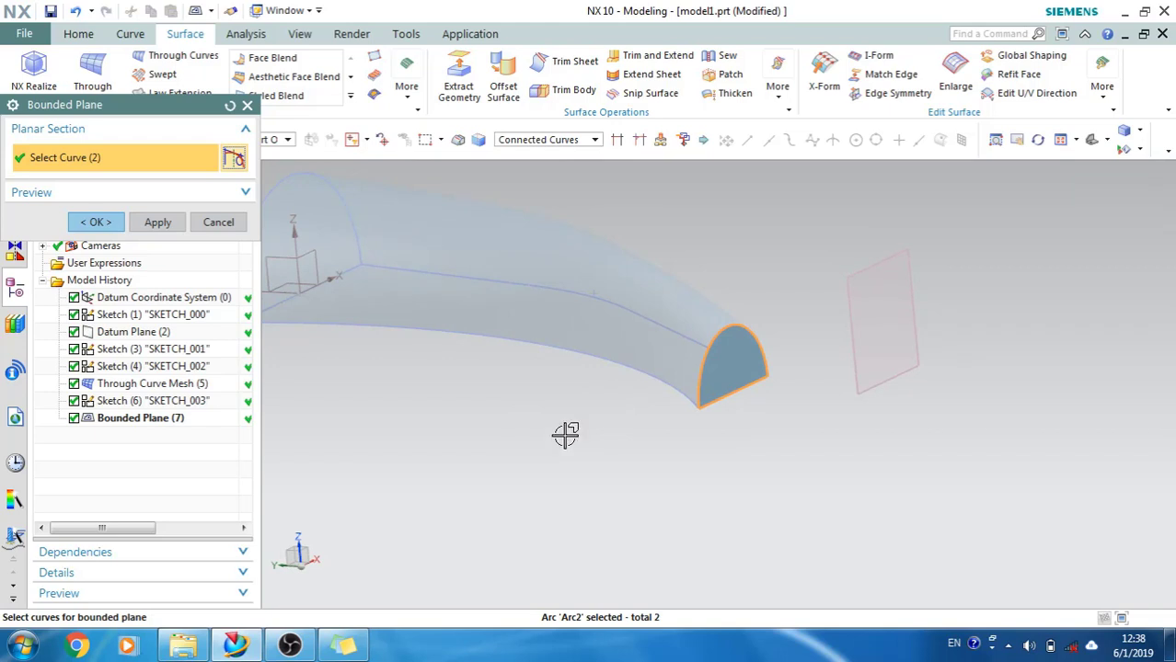
click(106, 229)
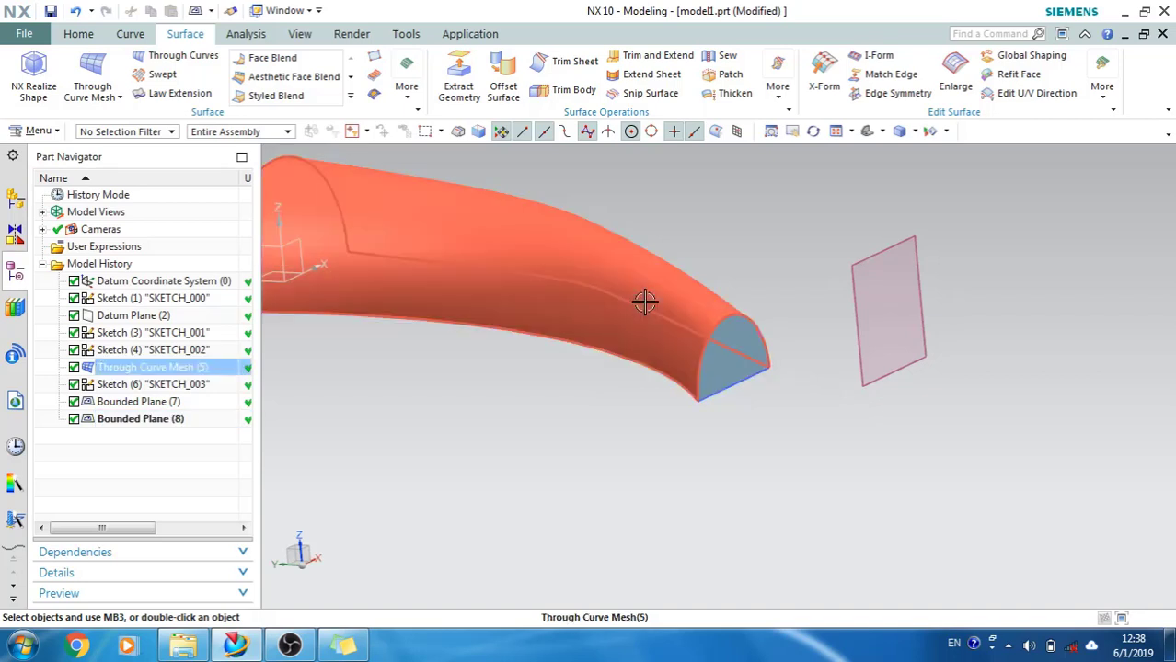
scroll(625, 444, down, 2)
scroll(547, 403, down, 1)
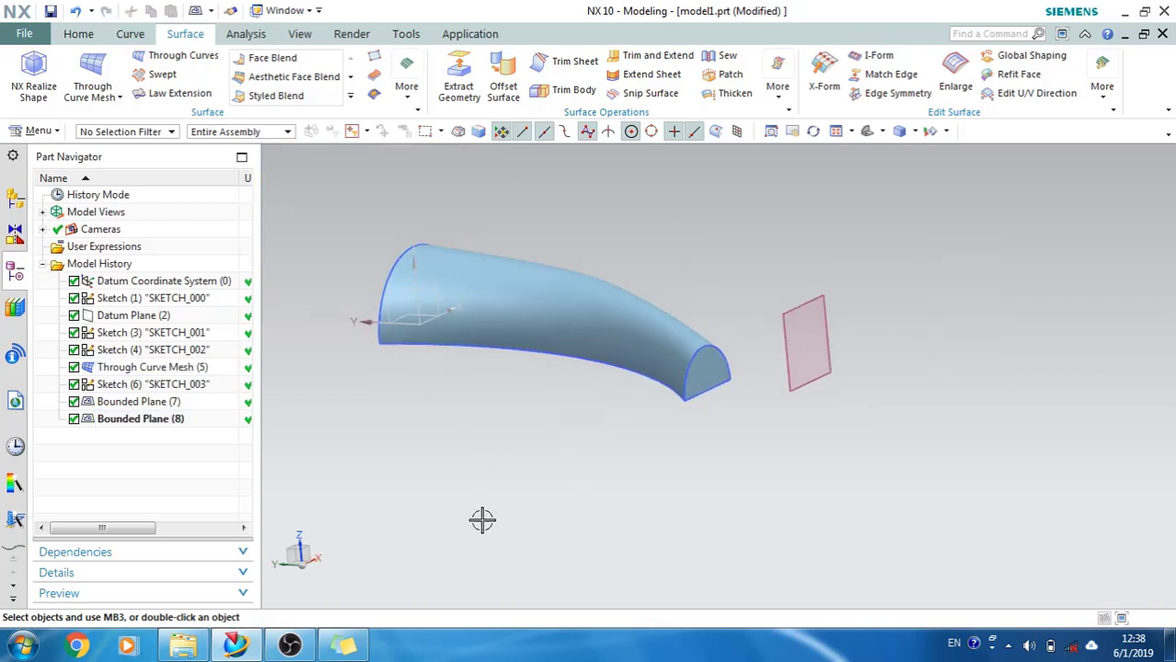
scroll(446, 492, up, 1)
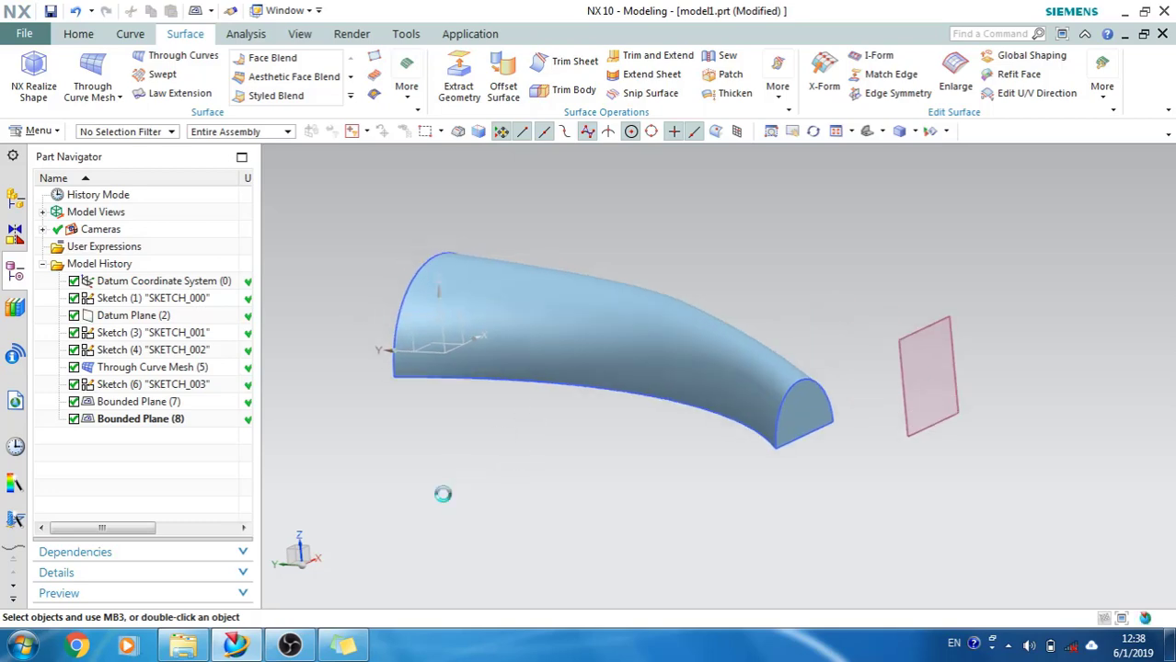
scroll(443, 494, up, 1)
middle_drag(459, 559, 517, 476)
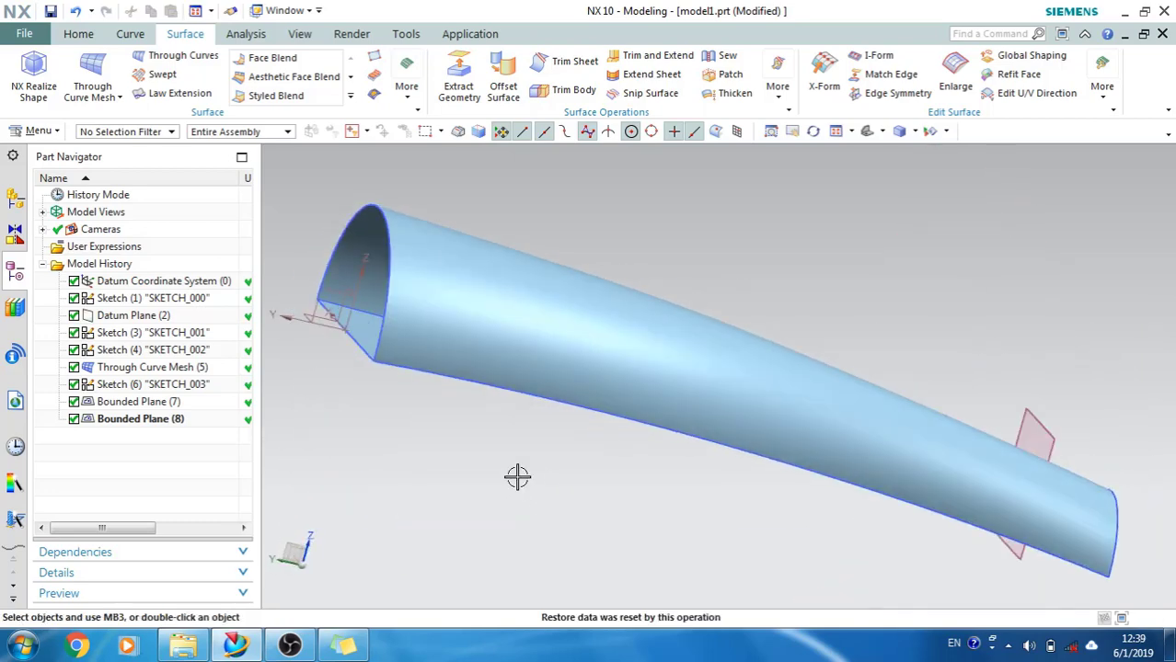